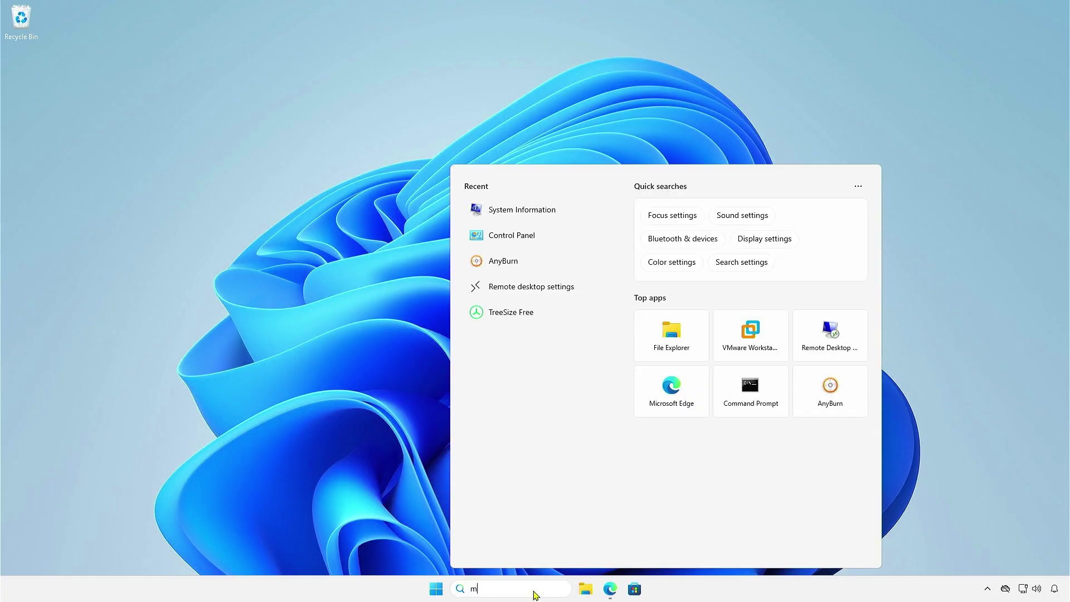
# - Open System Information through a msinfo32 search and check the baseboard manufacturer entry
pyautogui.write('o32')
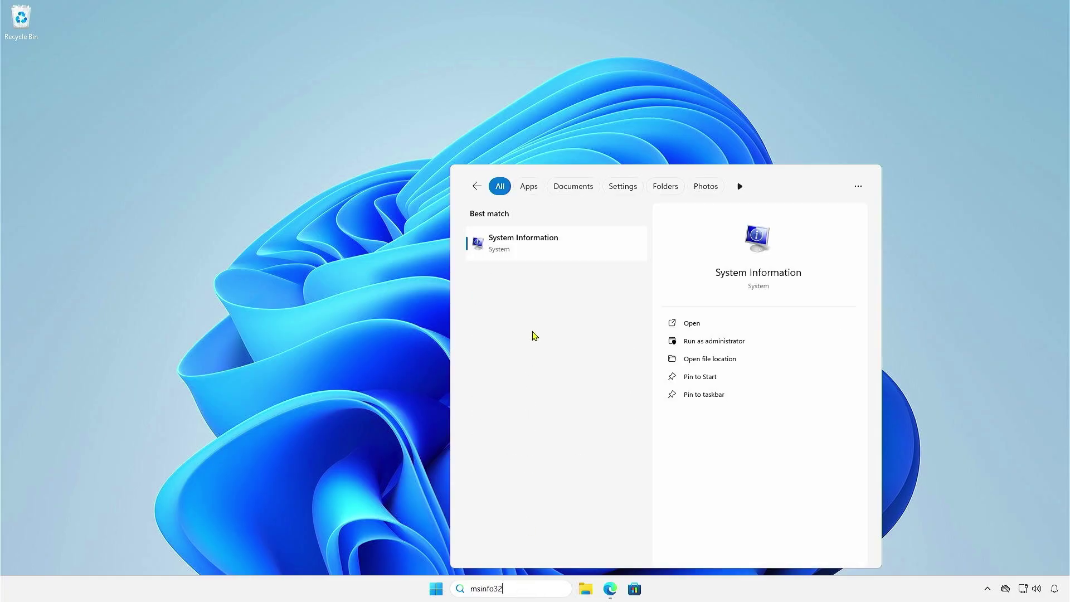
pyautogui.click(548, 245)
pyautogui.click(547, 243)
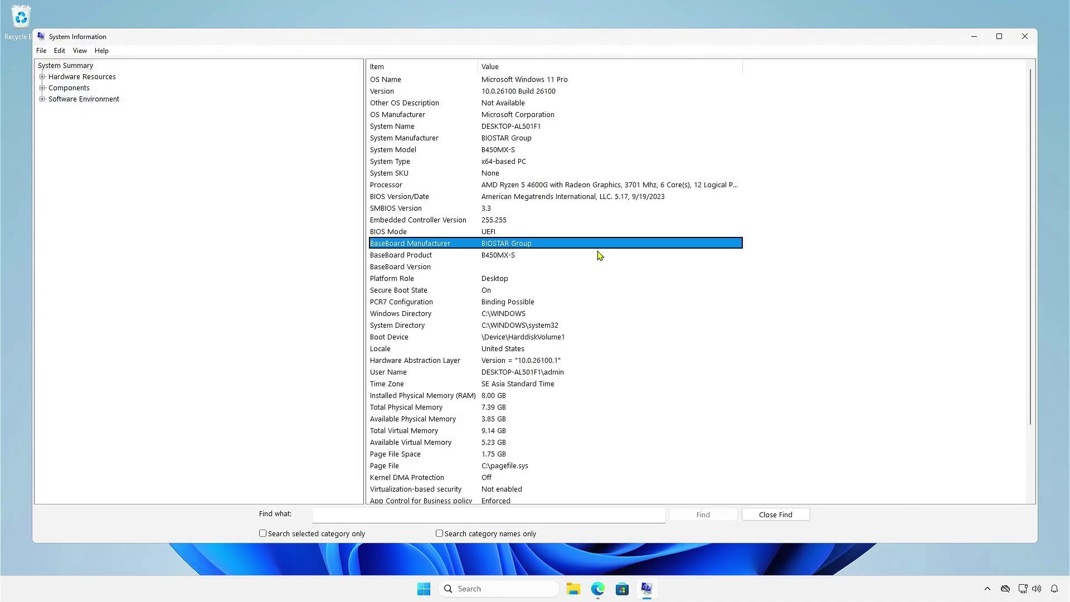
# - Check the BaseBoard Product (B450MX-S) and BIOS Version/Date (5.17, 9/19/2023) rows
pyautogui.click(599, 254)
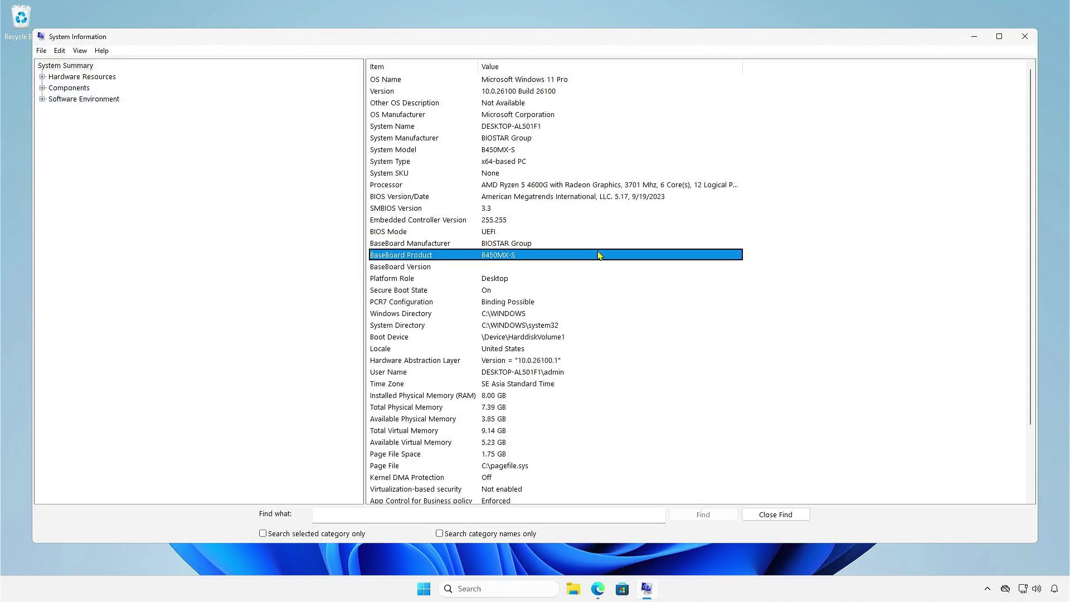
pyautogui.click(678, 198)
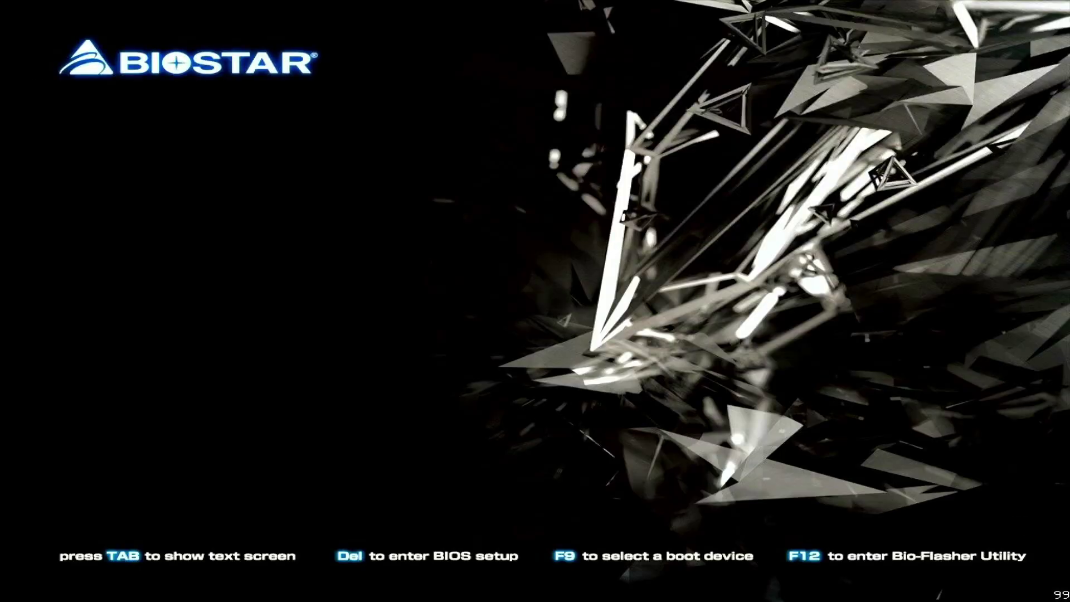
# - Enter BIOS setup with Del to confirm BIOS B45JS919.BSS dated 09/19/2023
pyautogui.press('Delete')
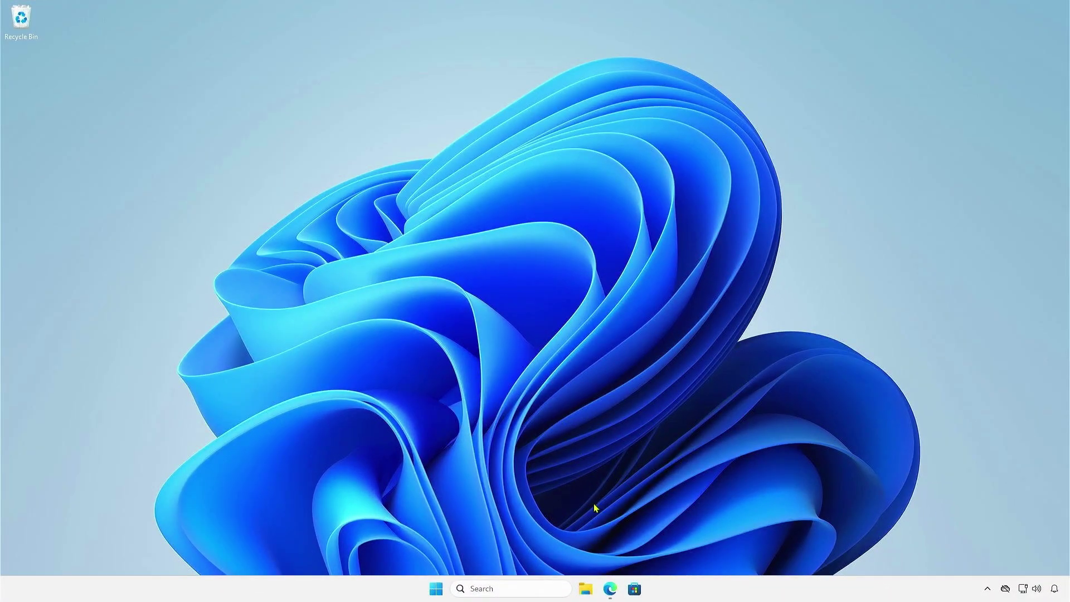
# - Search the BIOSTAR website in Edge for 'B450MX-S'
pyautogui.click(613, 590)
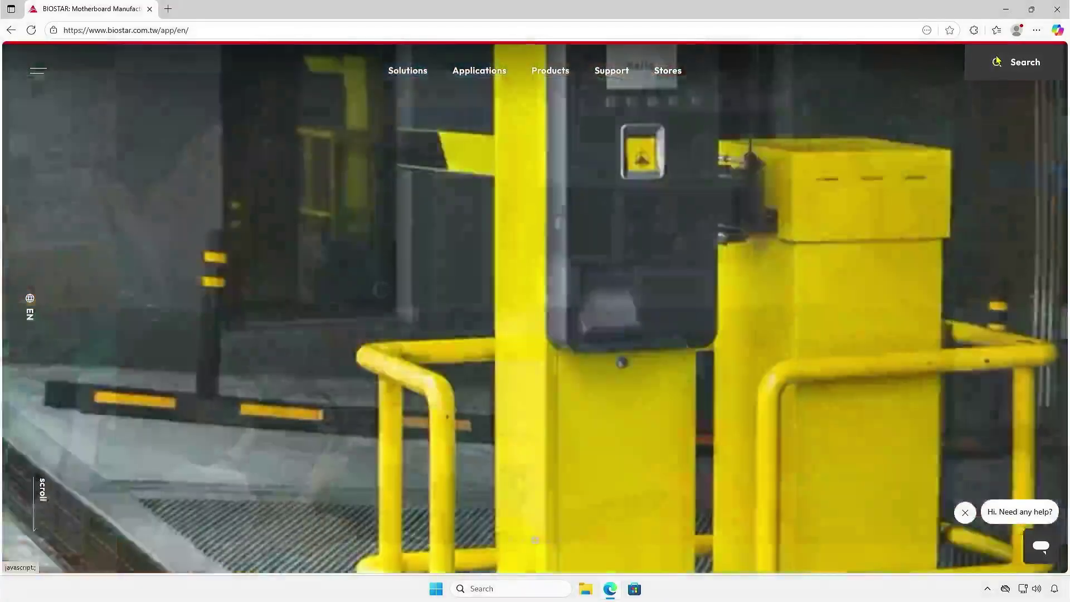
pyautogui.click(996, 62)
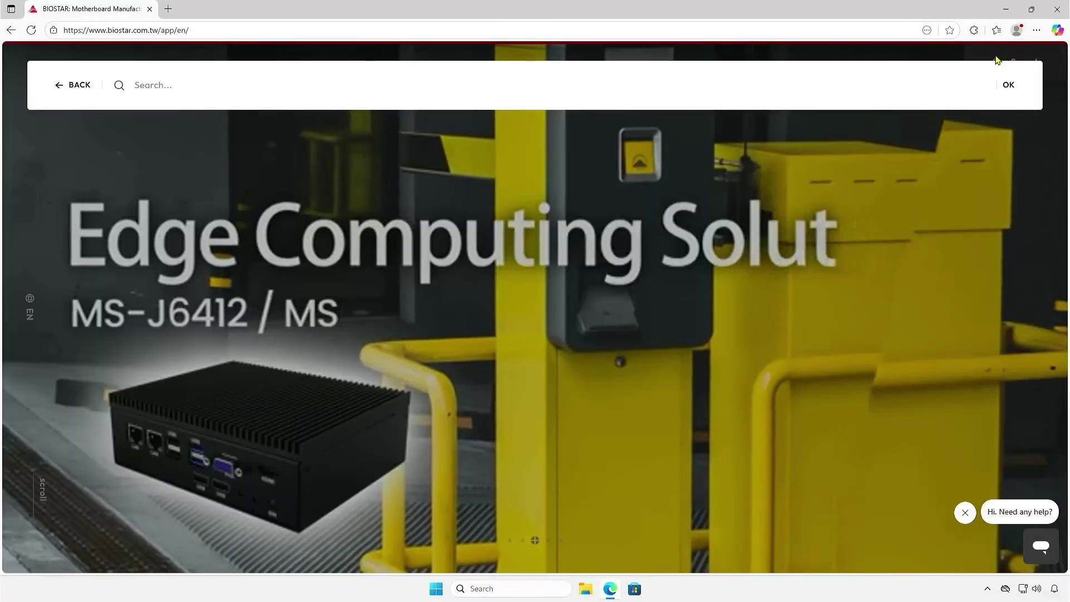
pyautogui.click(640, 84)
pyautogui.write('B450M')
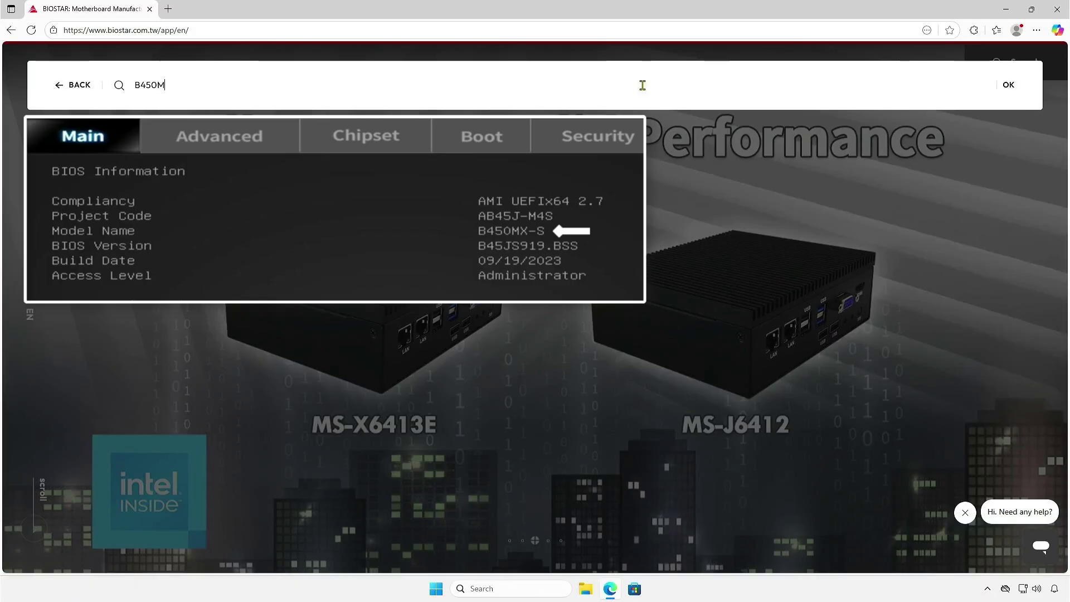
pyautogui.write('X-S')
pyautogui.press('Return')
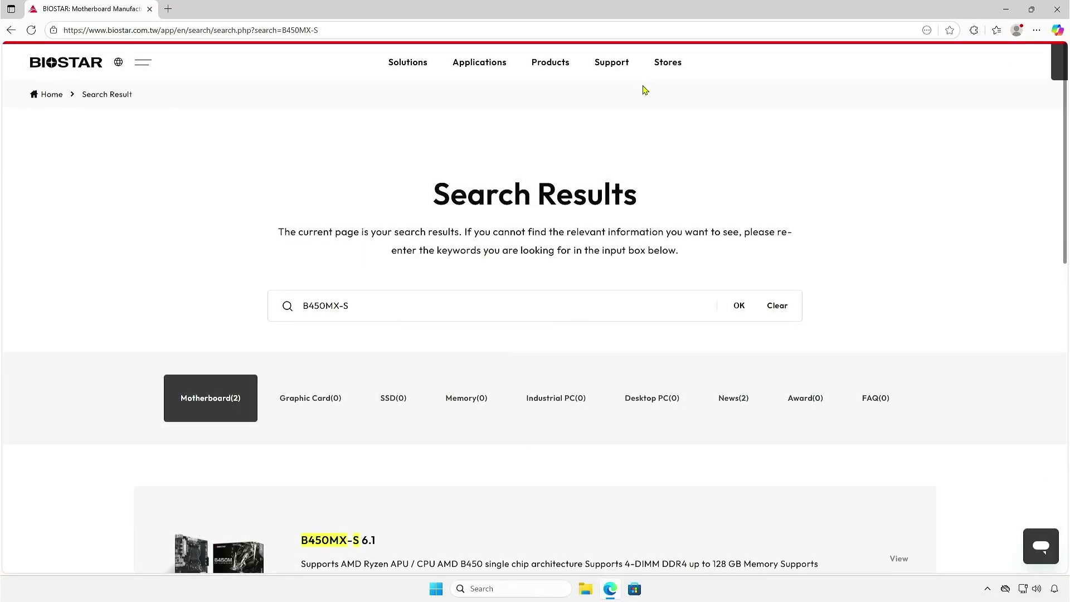
# - Open the B450MX-S 6.1 product page and bring its BIOS download table into view
pyautogui.scroll(-4, 984, 264)
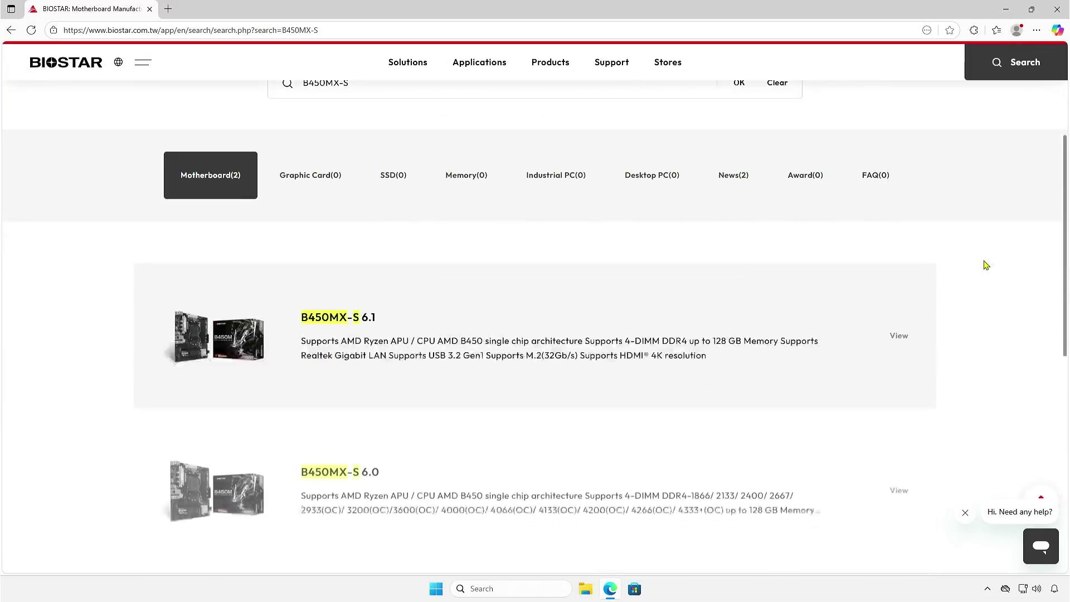
pyautogui.scroll(-1, 986, 265)
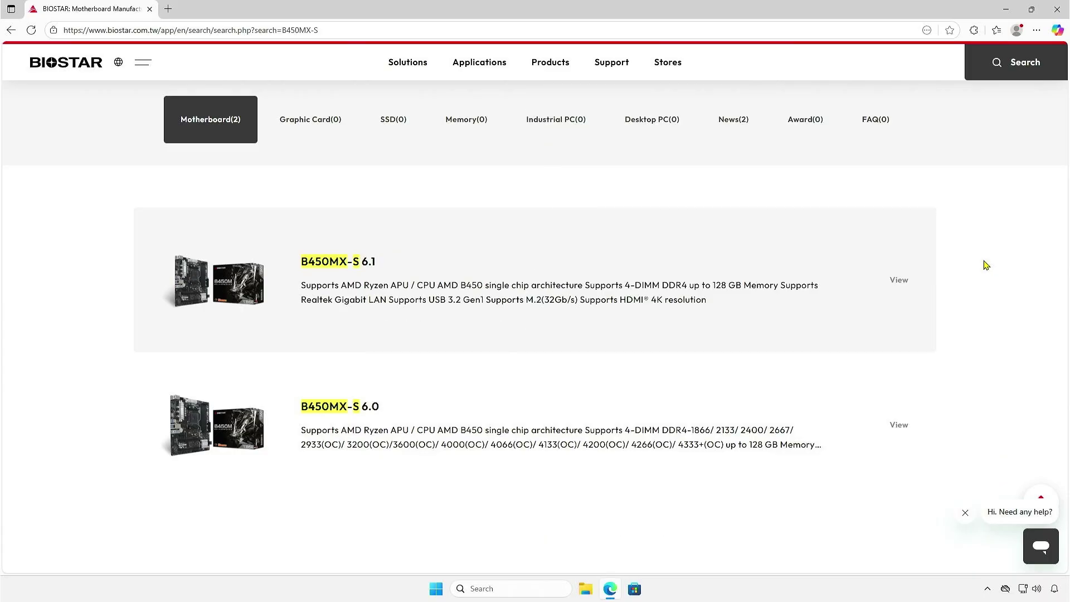
pyautogui.click(903, 285)
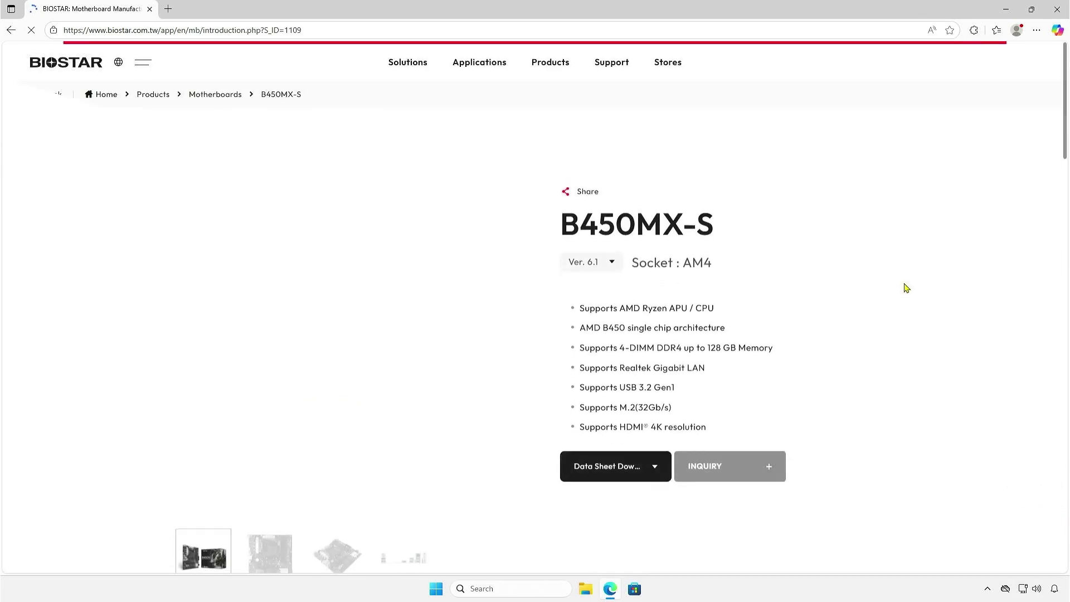
pyautogui.scroll(-7, 906, 287)
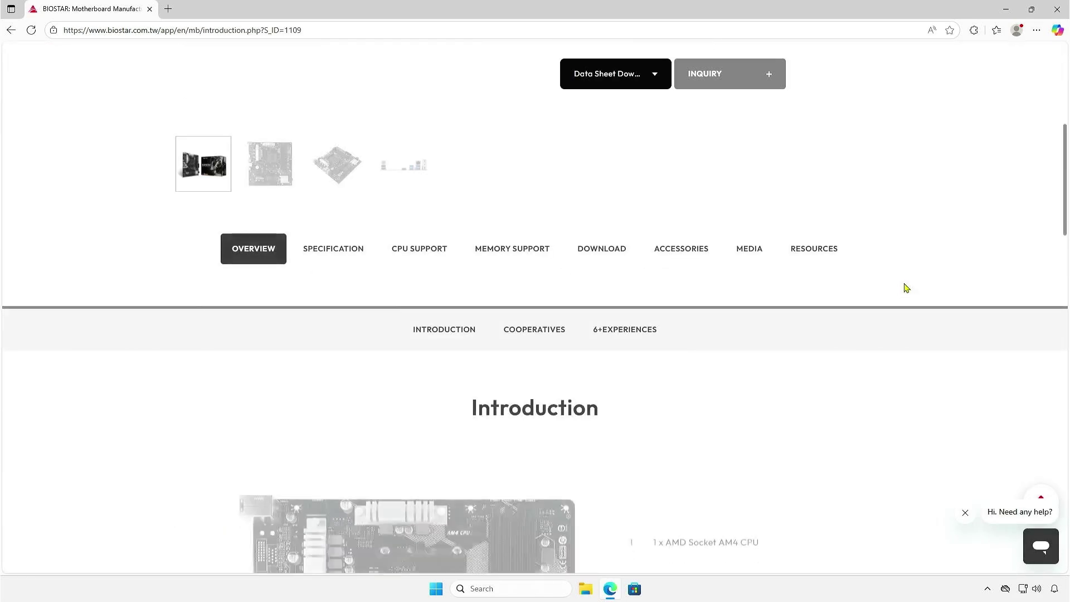
pyautogui.click(618, 254)
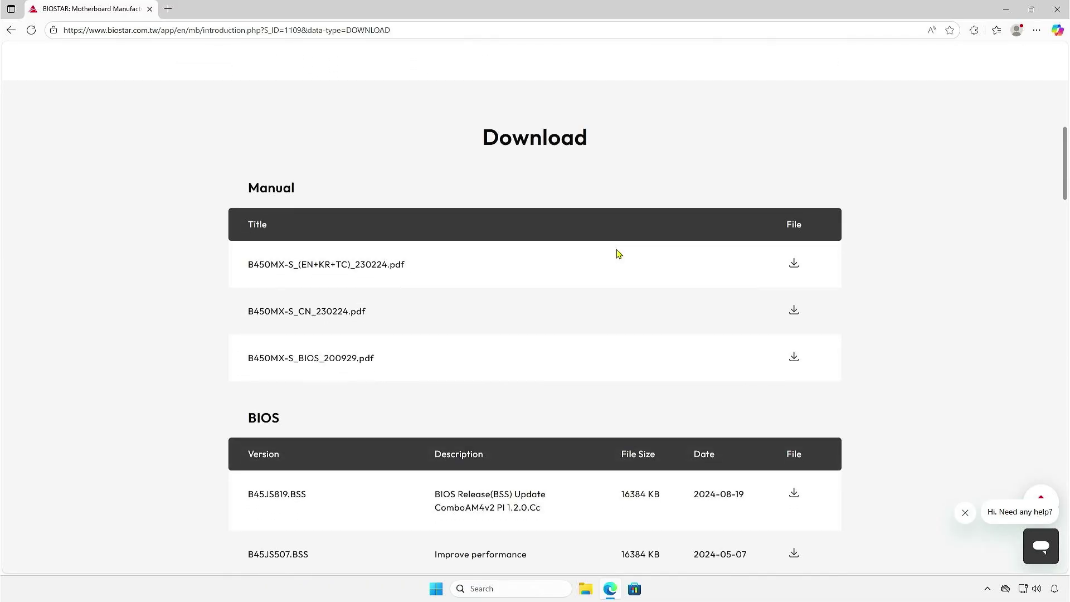
pyautogui.scroll(-6, 617, 253)
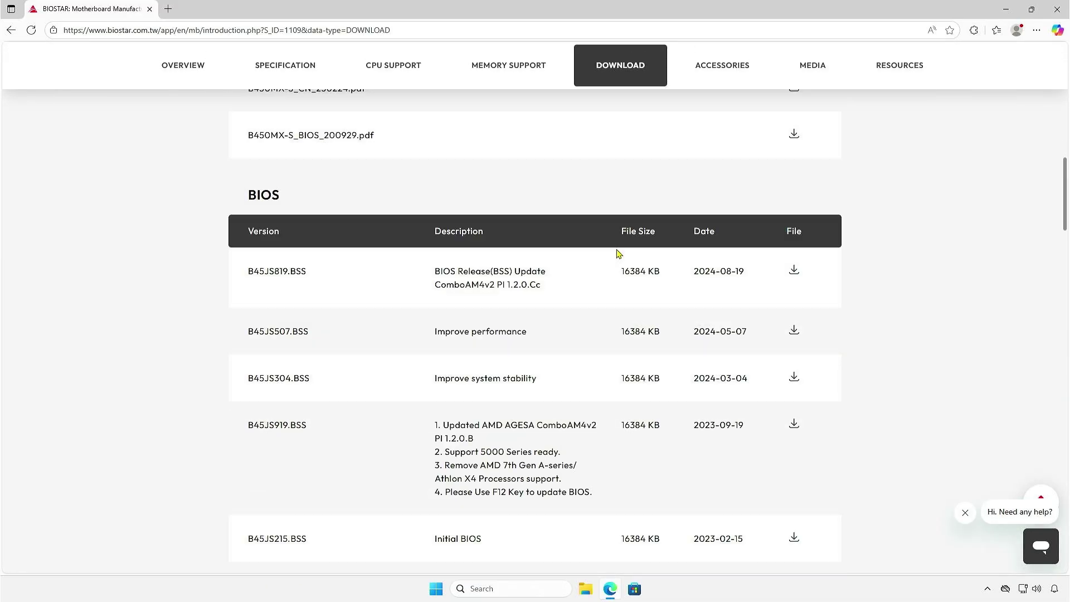
pyautogui.scroll(2, 618, 253)
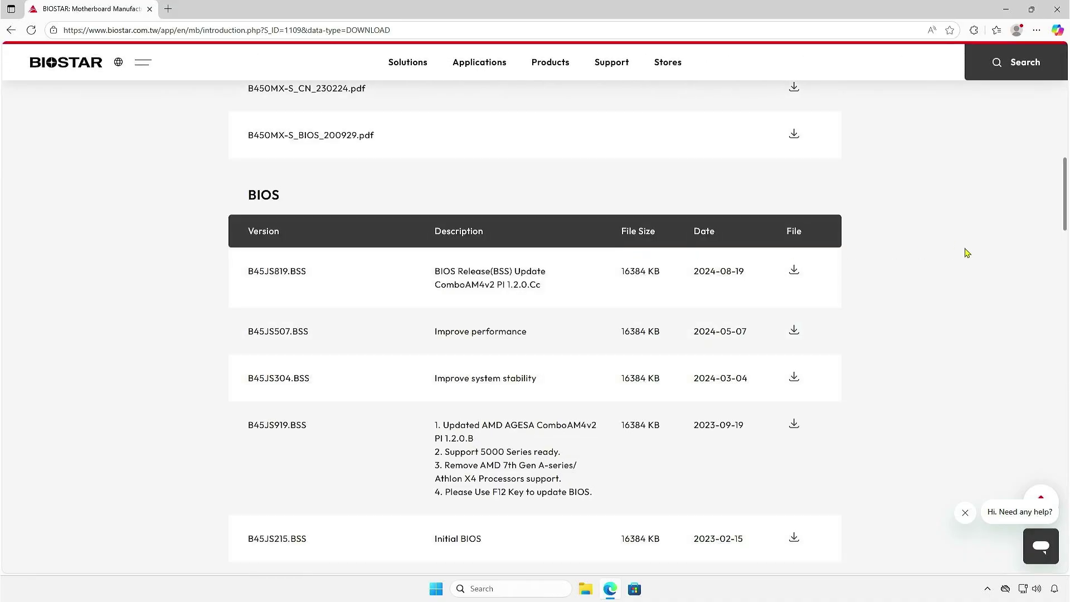
# - Download the newest BIOS B45JS819.BSS and show it in the Downloads folder
pyautogui.click(794, 273)
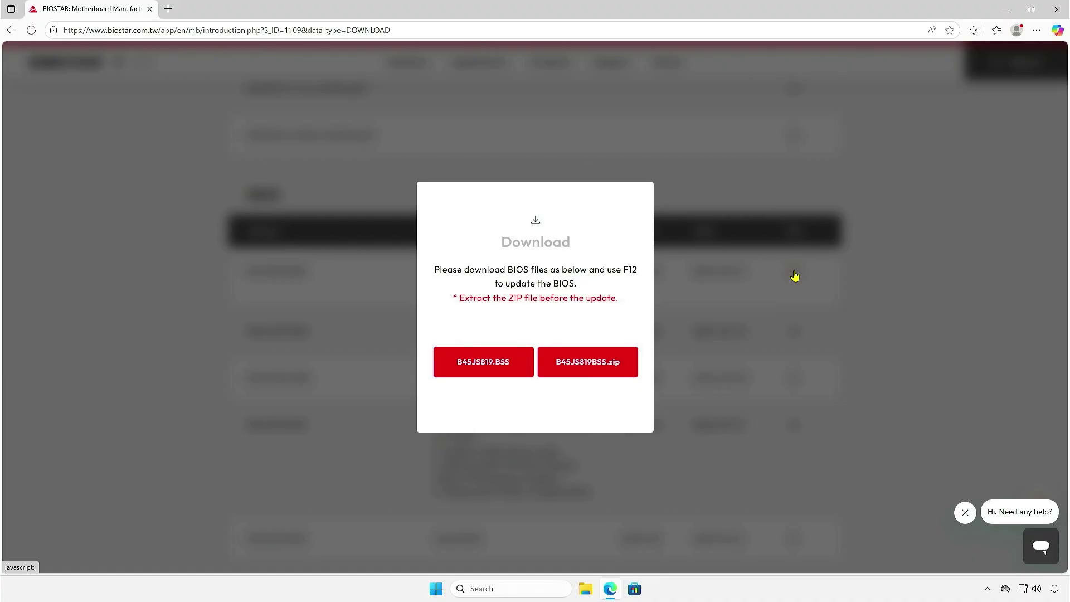
pyautogui.click(492, 377)
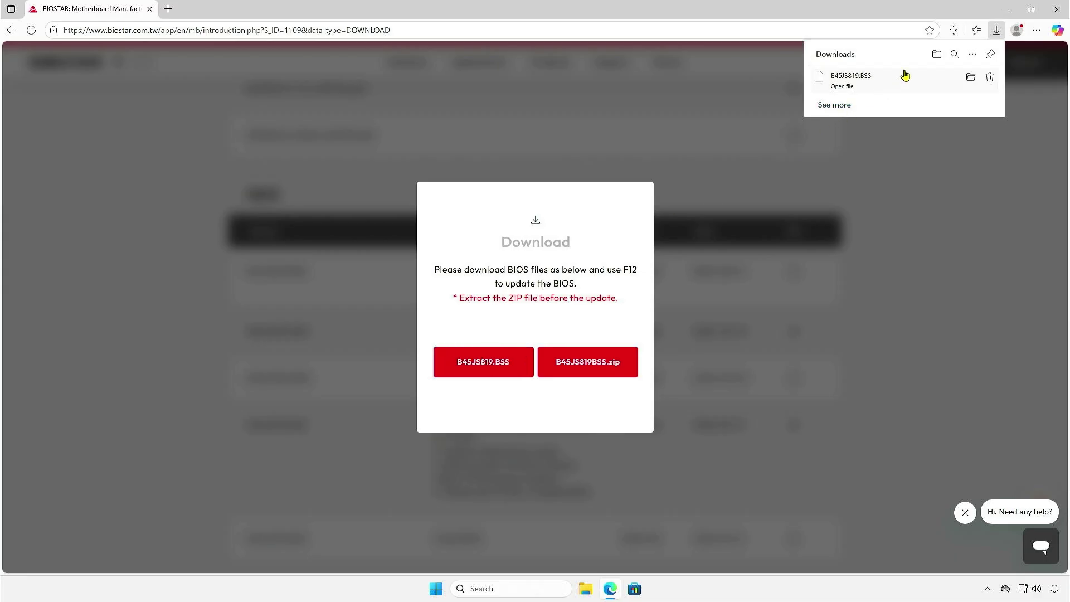
pyautogui.click(935, 54)
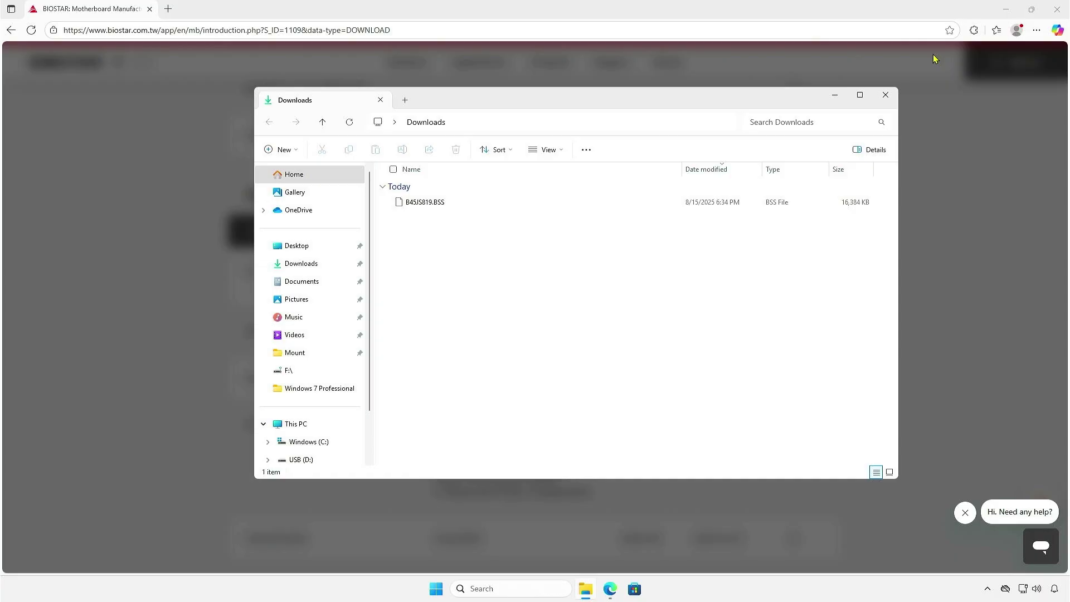
# - Minimize Edge and open This PC in a new File Explorer tab
pyautogui.click(1002, 12)
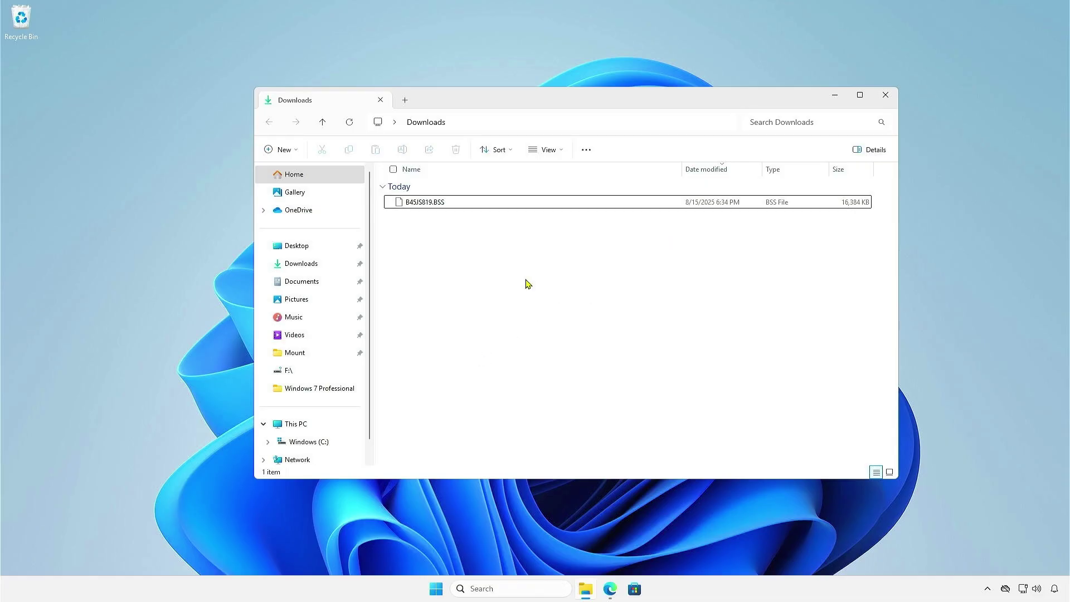
pyautogui.click(406, 102)
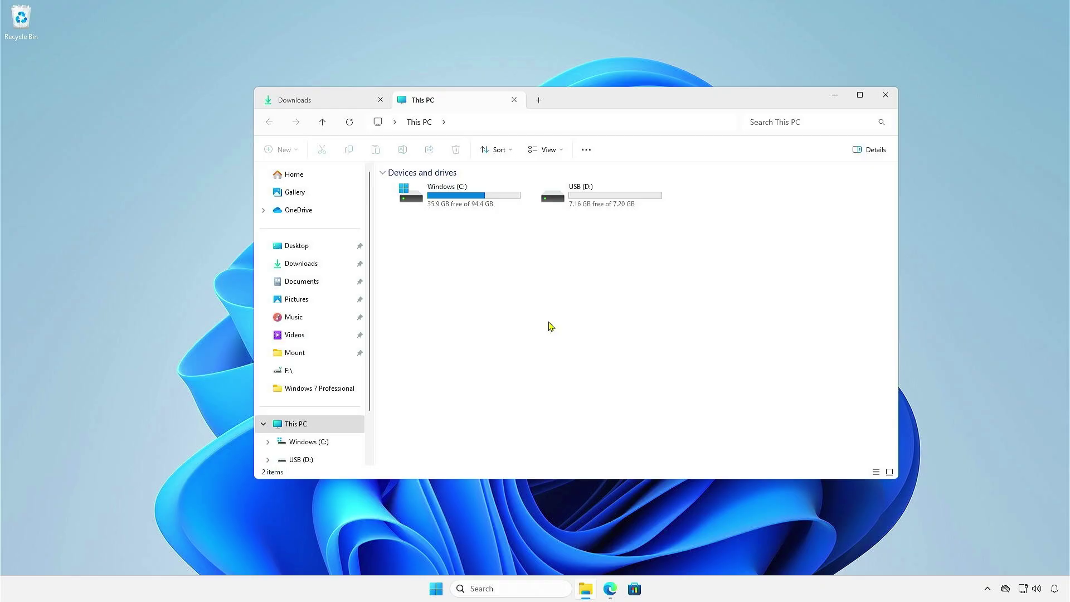
# - Format the USB (D:) drive as FAT32, accepting the data-erase warning, then close the Format dialog
pyautogui.click(587, 203)
pyautogui.rightClick(586, 203)
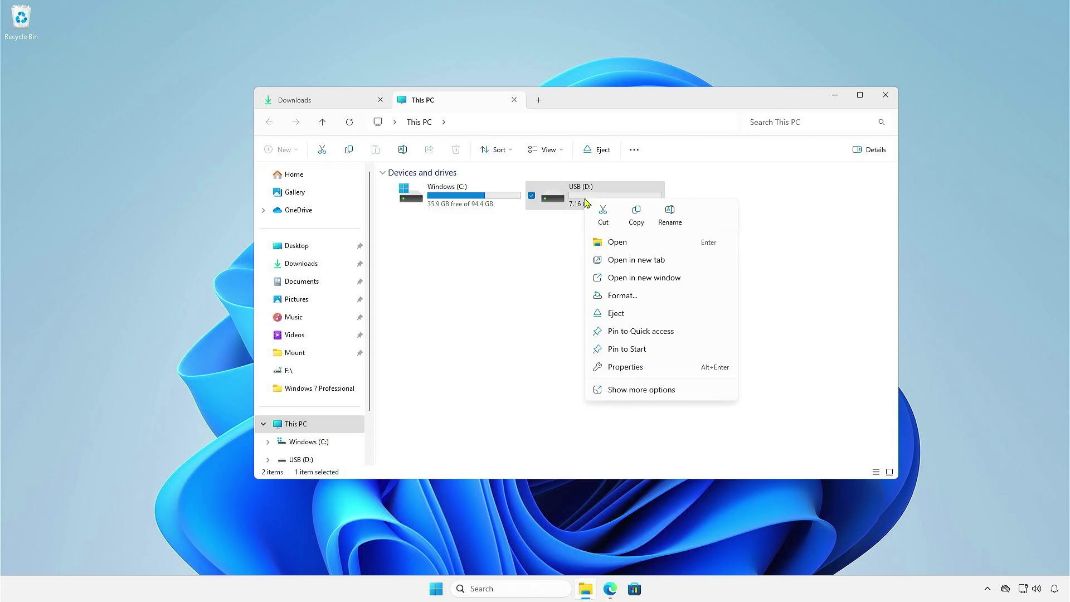
pyautogui.click(646, 302)
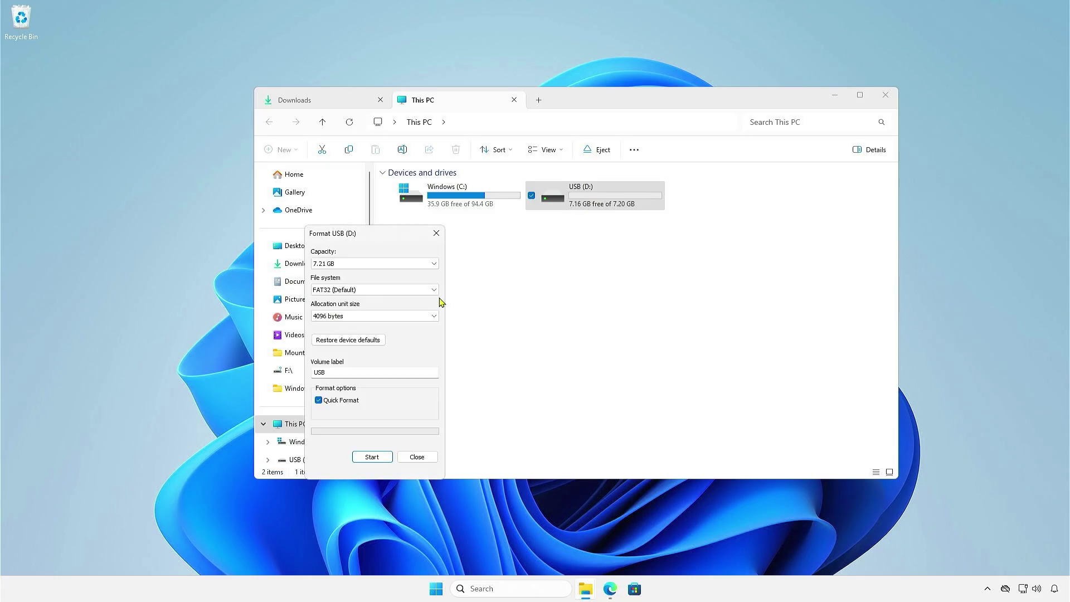
pyautogui.click(431, 291)
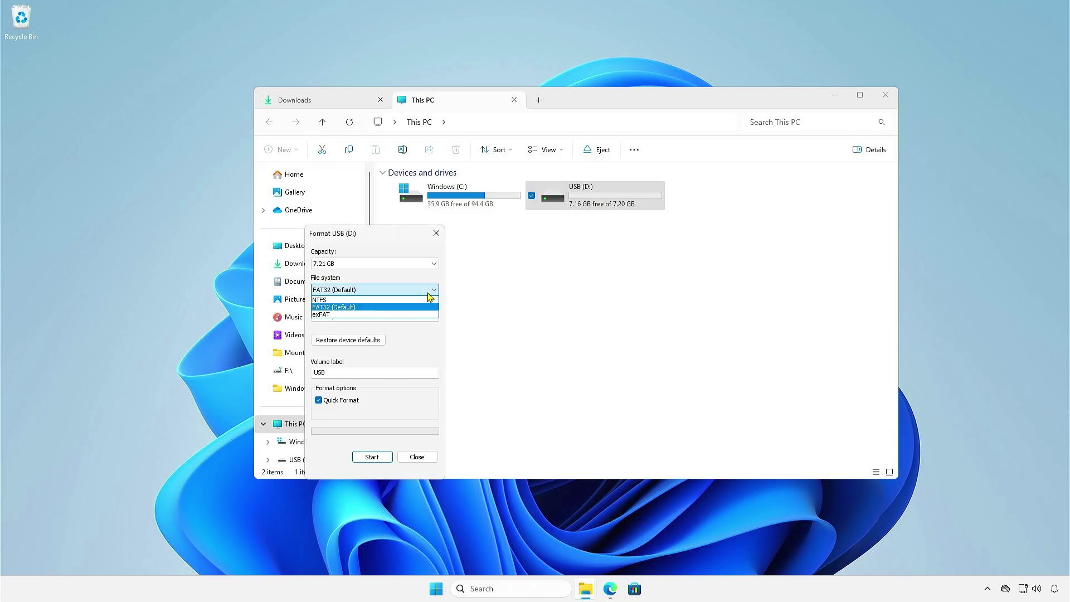
pyautogui.click(384, 307)
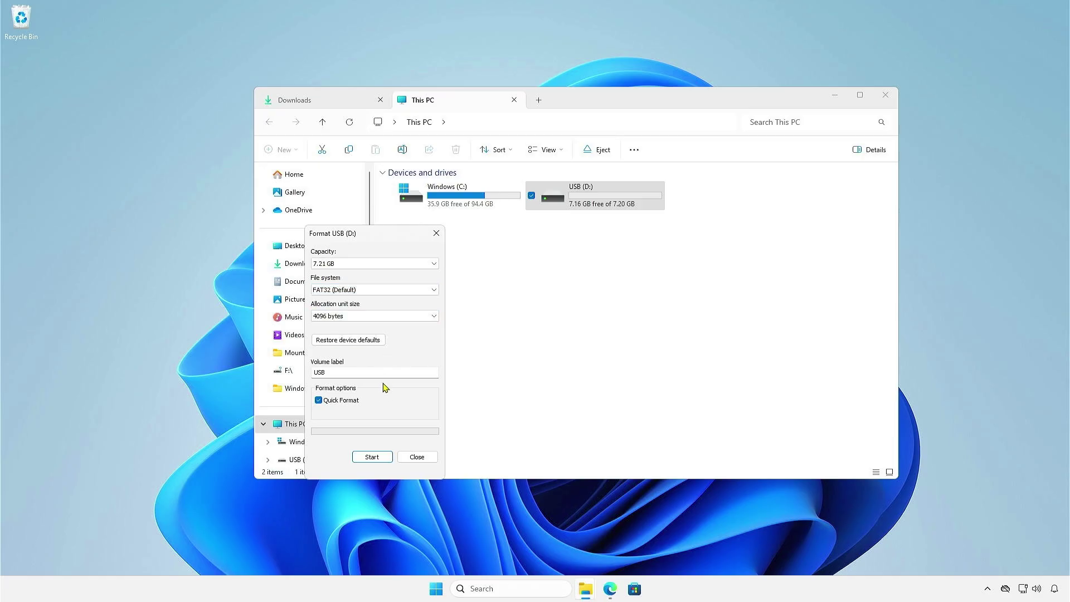
pyautogui.click(372, 457)
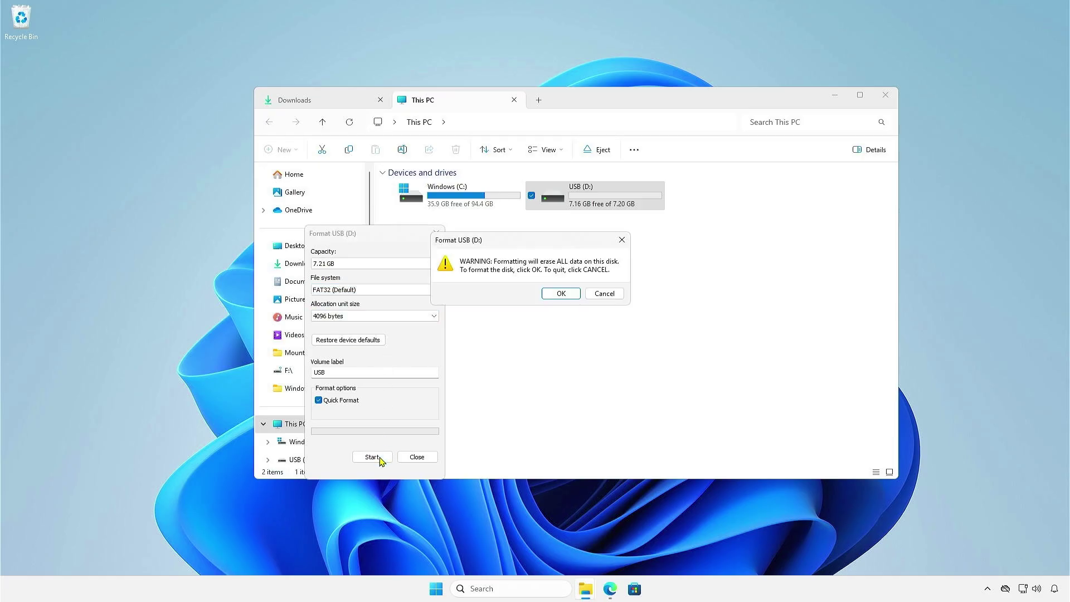
pyautogui.click(551, 296)
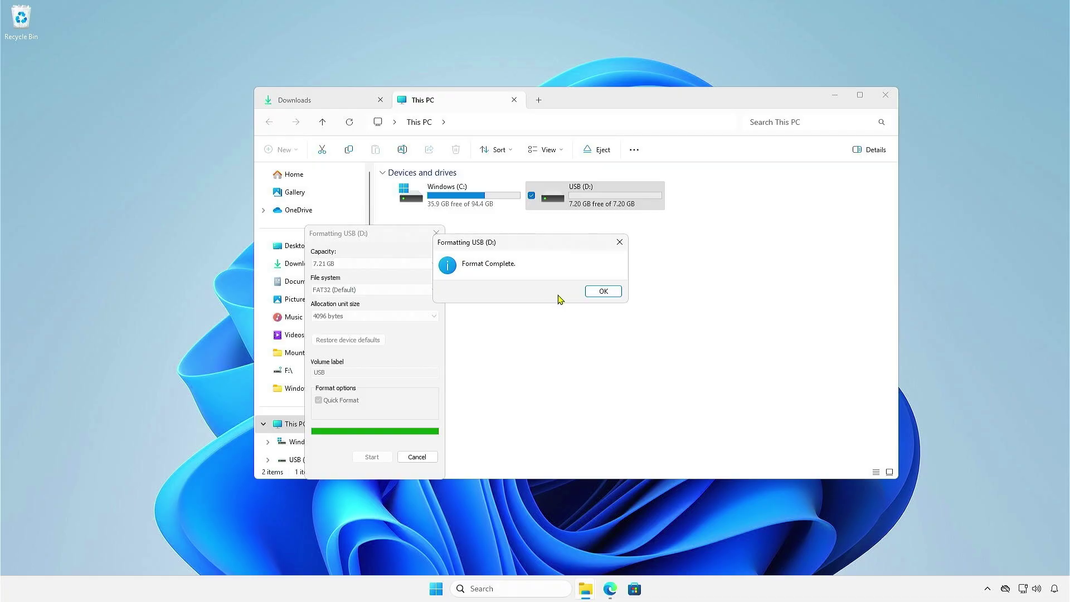
pyautogui.click(598, 292)
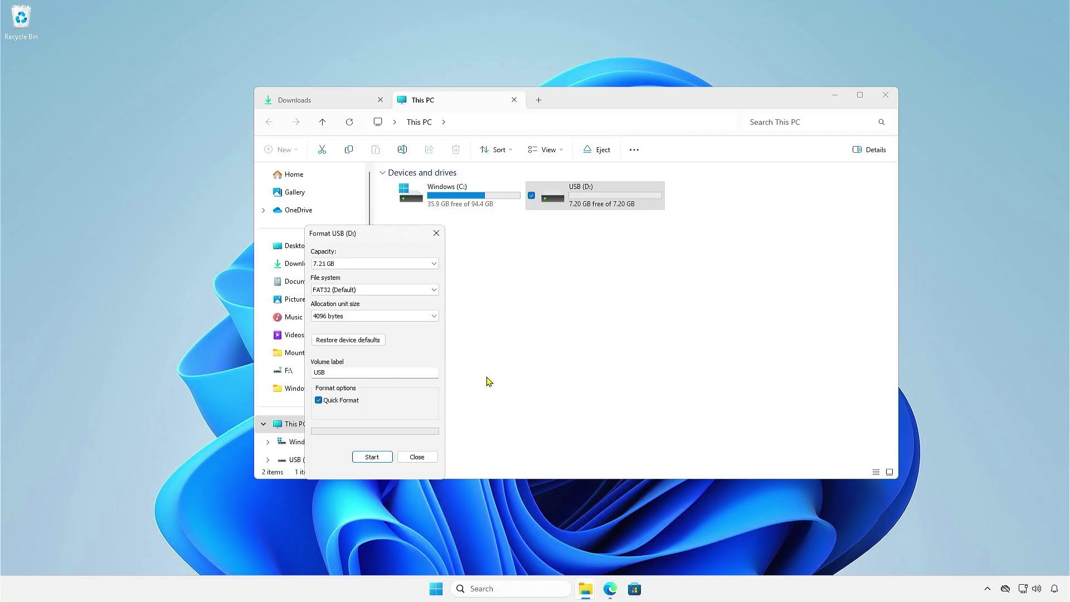
pyautogui.click(422, 455)
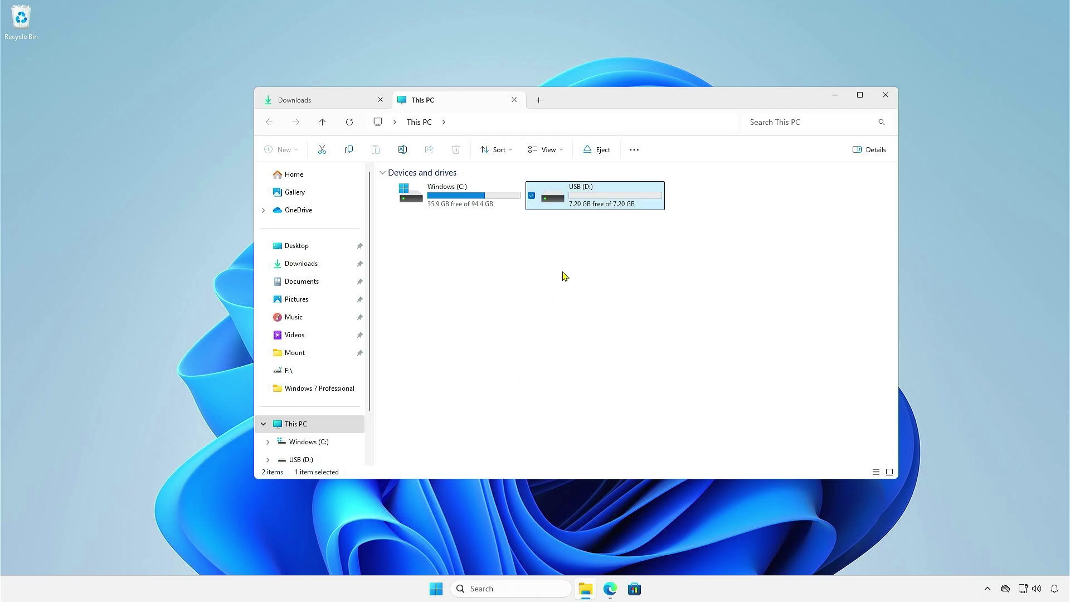
# - Copy B45JS819.BSS from Downloads and paste it onto the USB (D:) drive
pyautogui.doubleClick(575, 205)
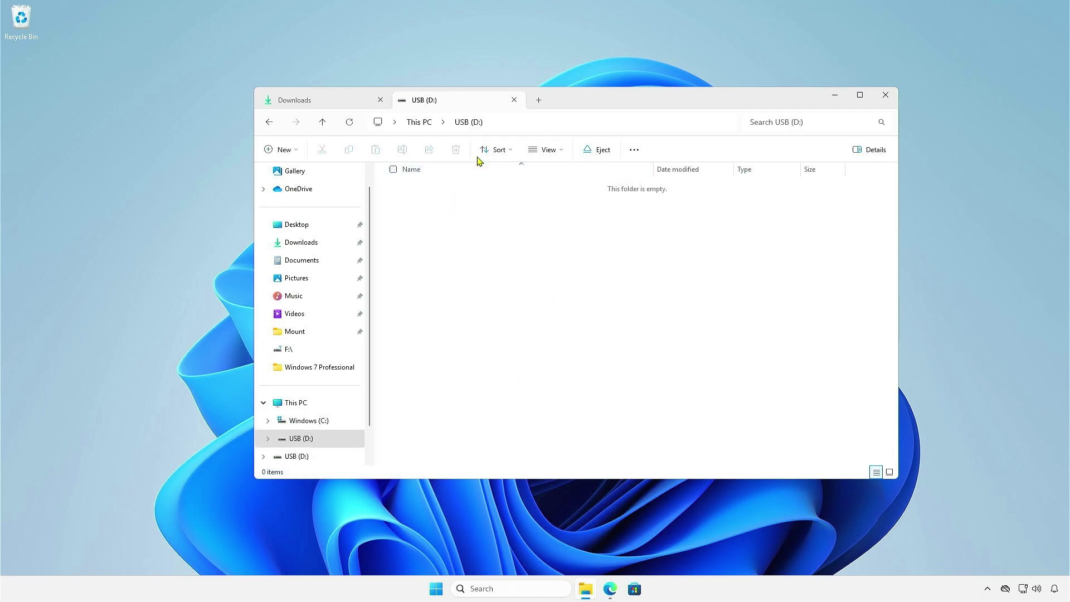
pyautogui.click(353, 104)
pyautogui.click(463, 208)
pyautogui.rightClick(462, 207)
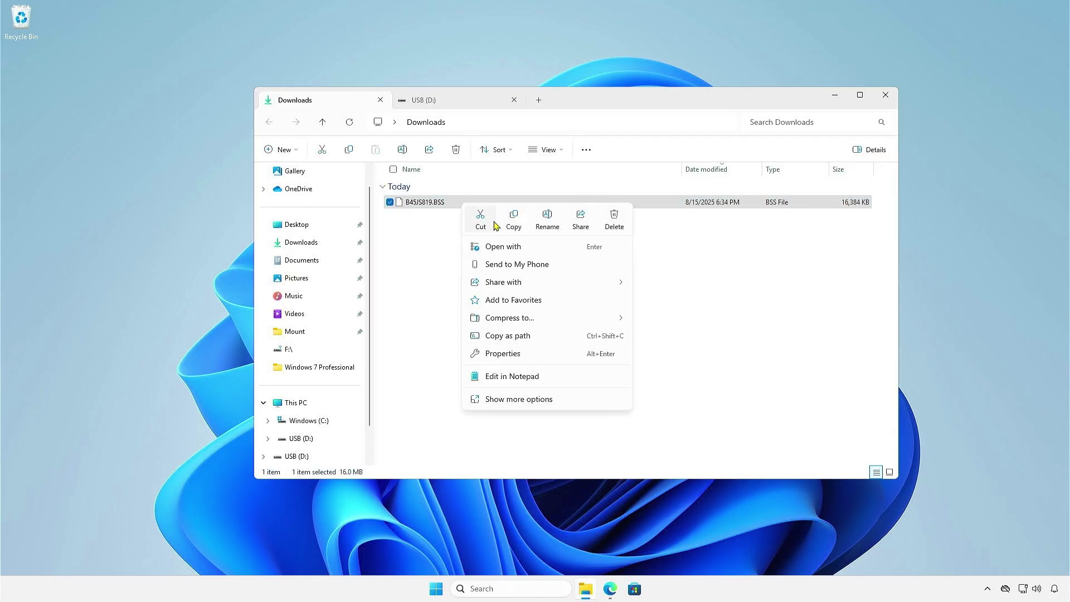
pyautogui.click(512, 223)
pyautogui.click(438, 106)
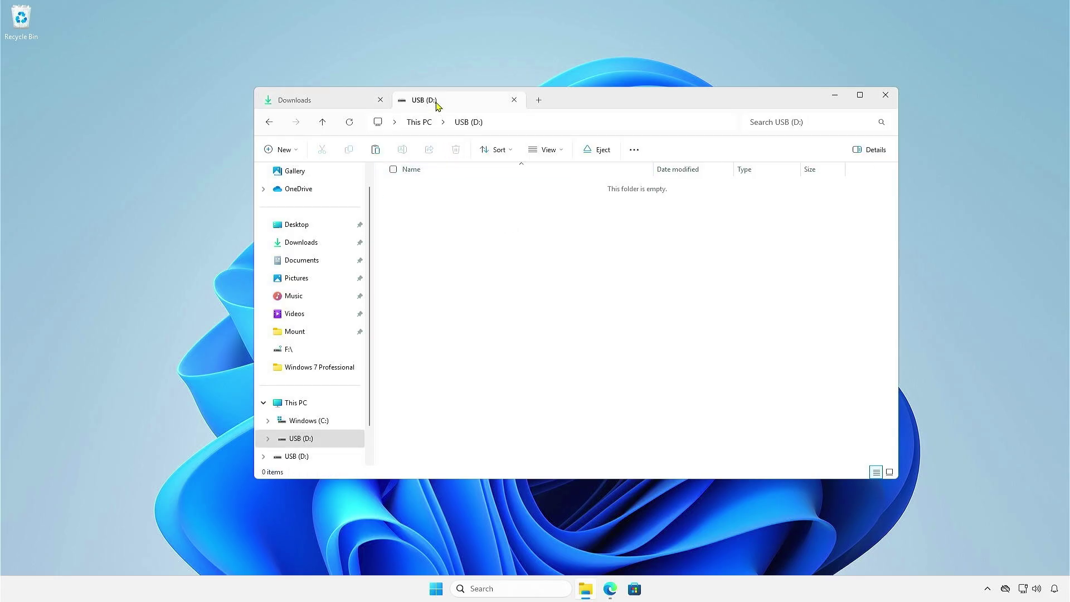
pyautogui.rightClick(485, 242)
pyautogui.click(503, 261)
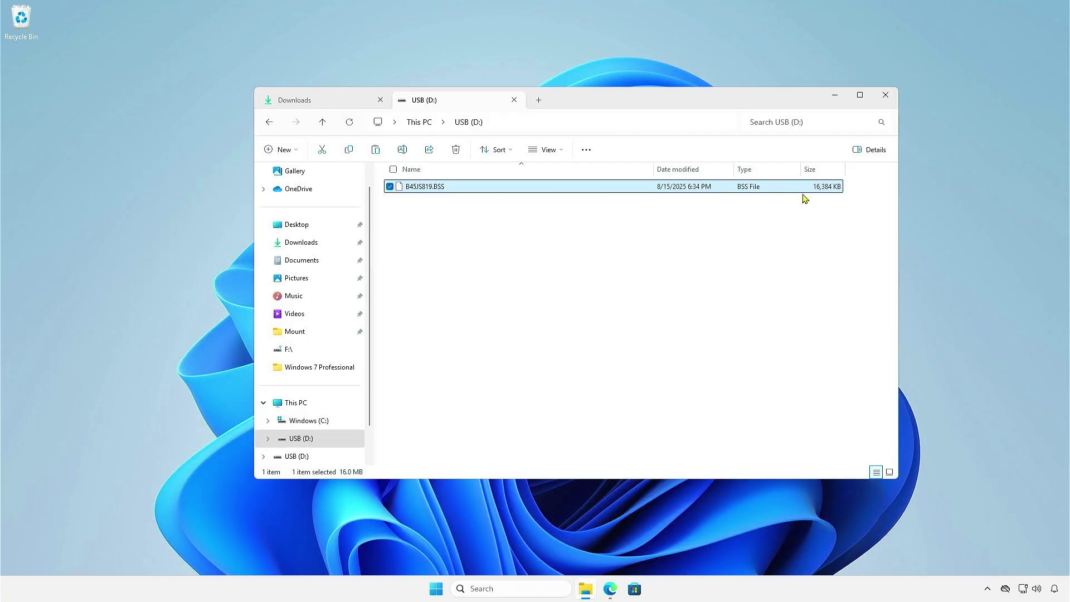
# - Close File Explorer and restart the computer from the Start menu
pyautogui.click(885, 94)
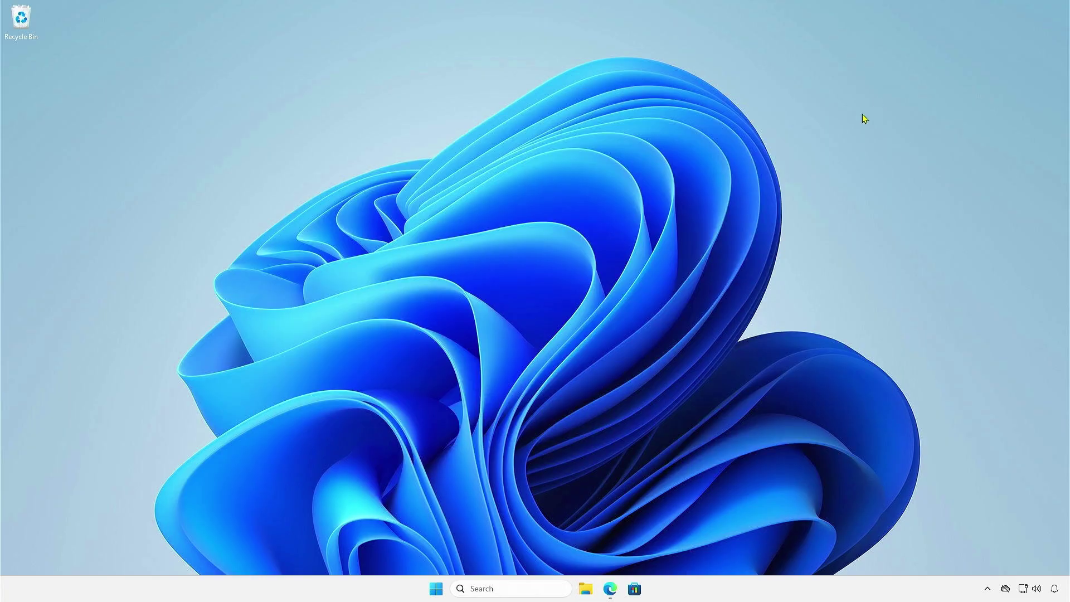
pyautogui.click(436, 589)
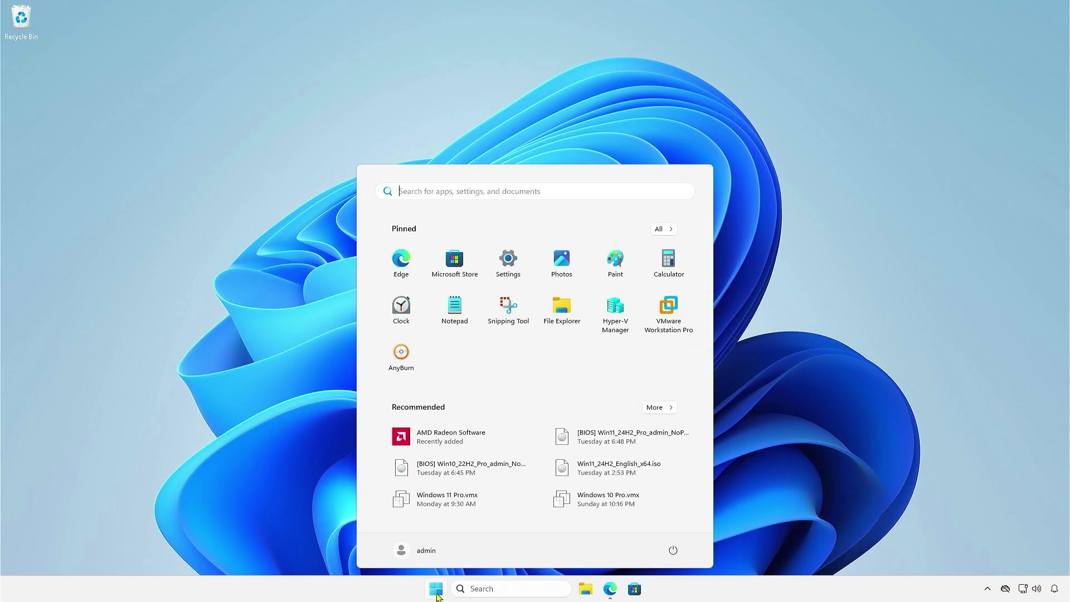
pyautogui.click(673, 550)
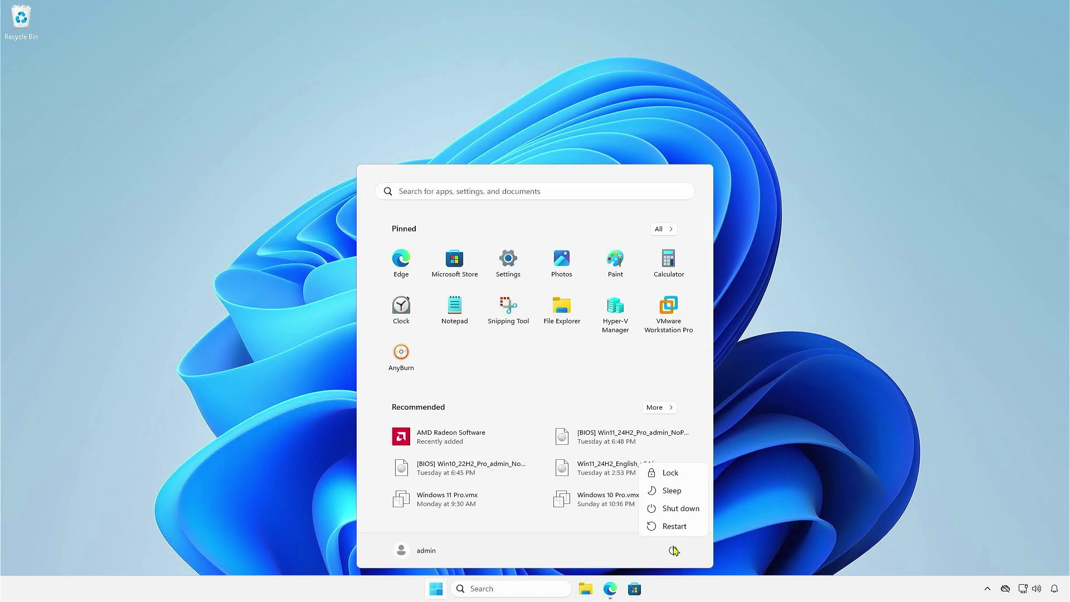
pyautogui.click(675, 526)
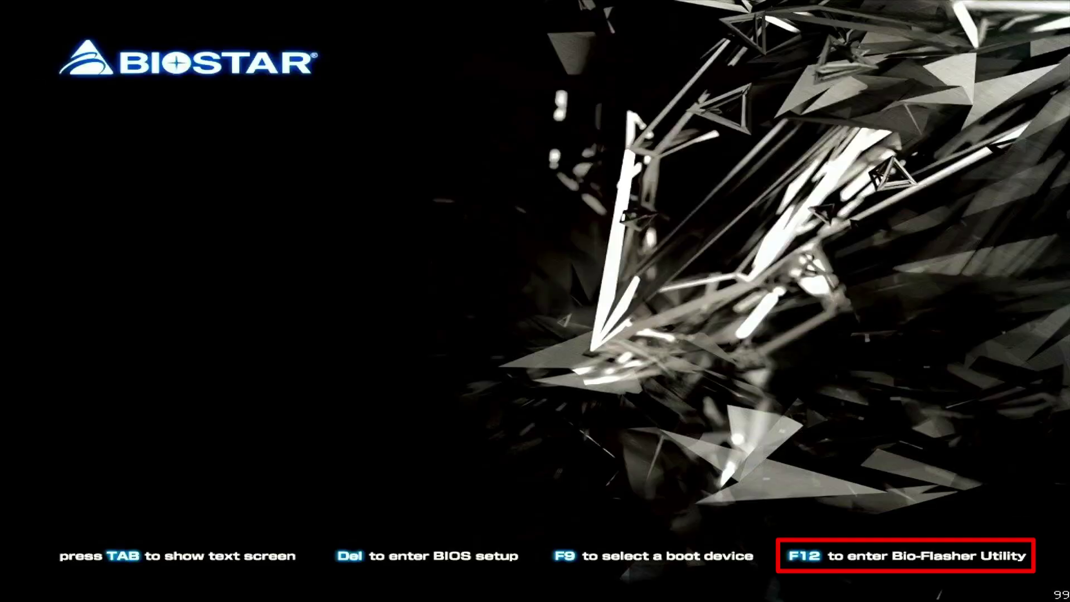
# - Flash B45JS819.BSS from fs0 using the F12 BIOS-FLASHER, then reset the system
pyautogui.press('F12')
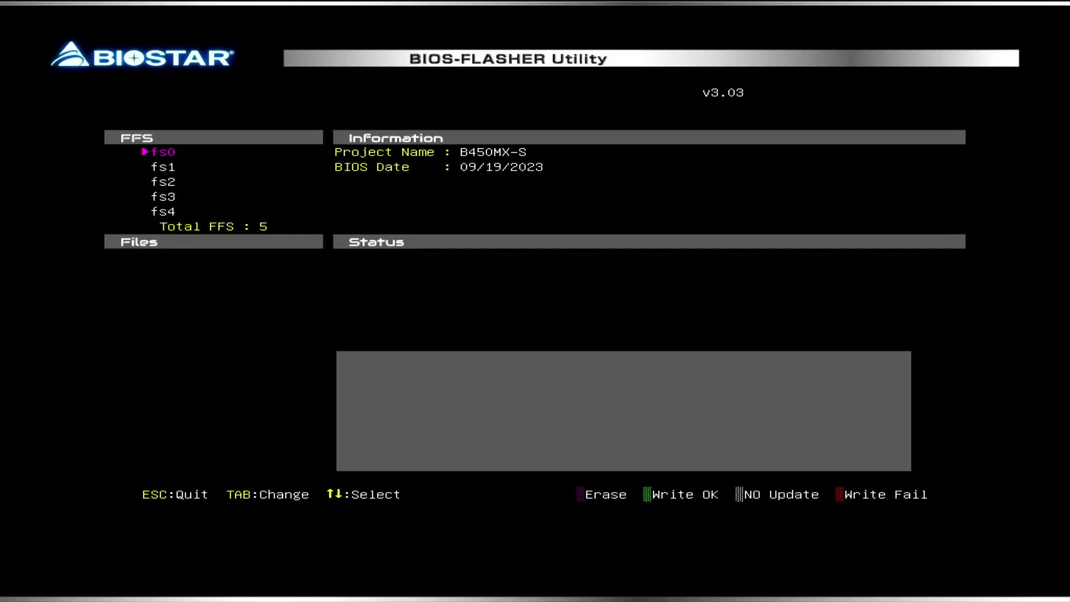
pyautogui.press('Return')
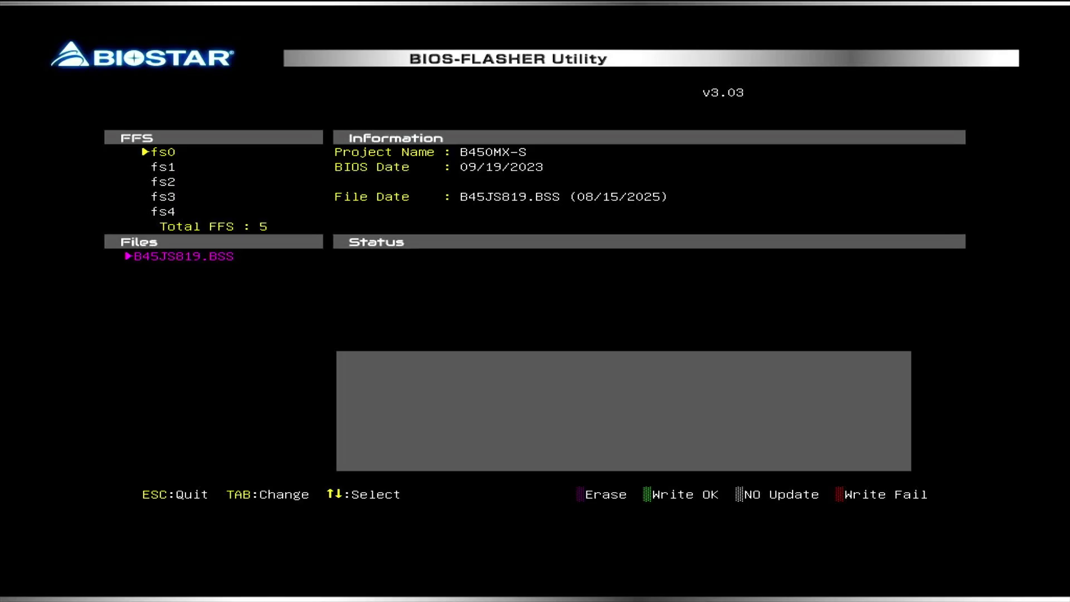
pyautogui.press('Return')
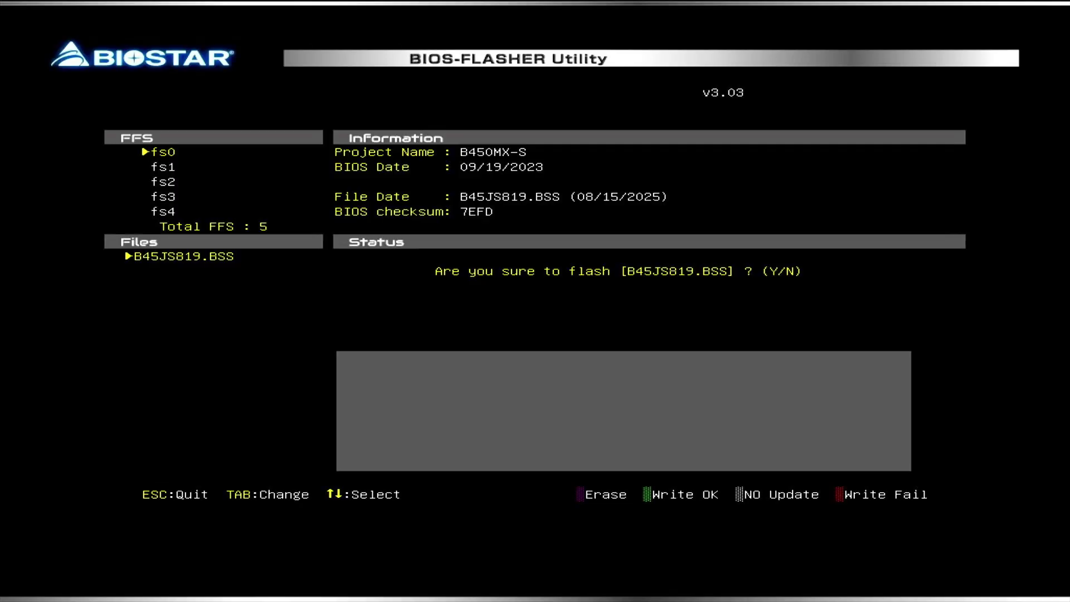
pyautogui.press('y')
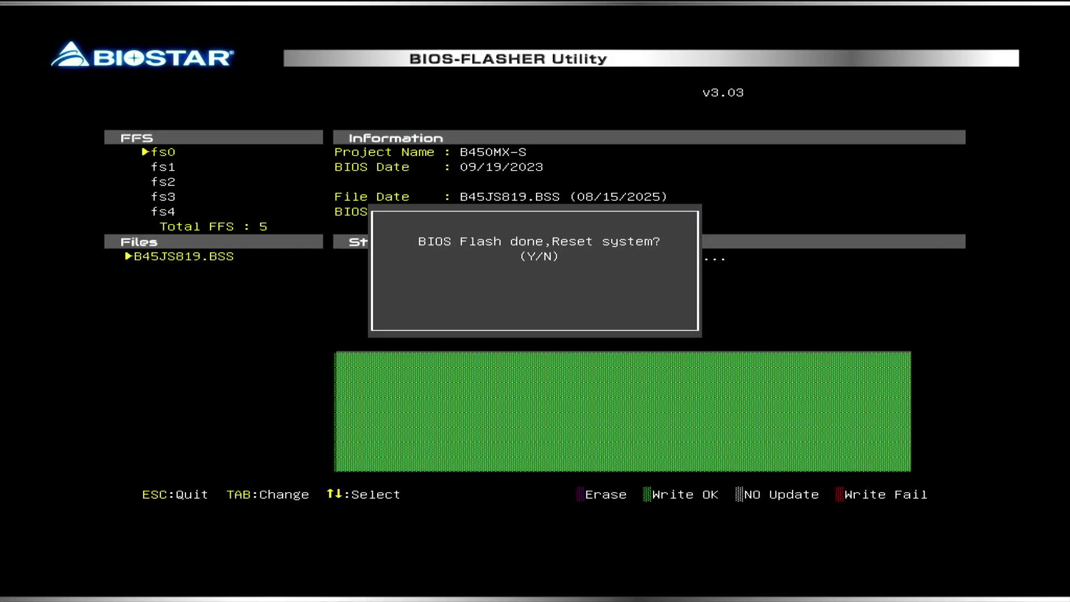
pyautogui.press('y')
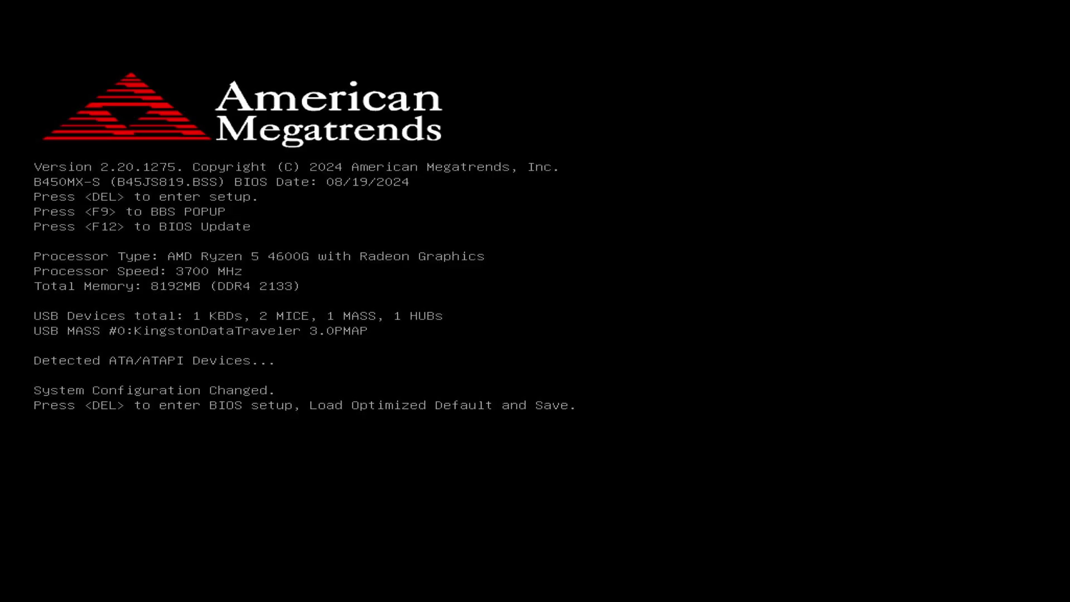
# - Enter BIOS setup at POST, load Optimized Defaults, then save and reset back to Windows
pyautogui.press('Delete')
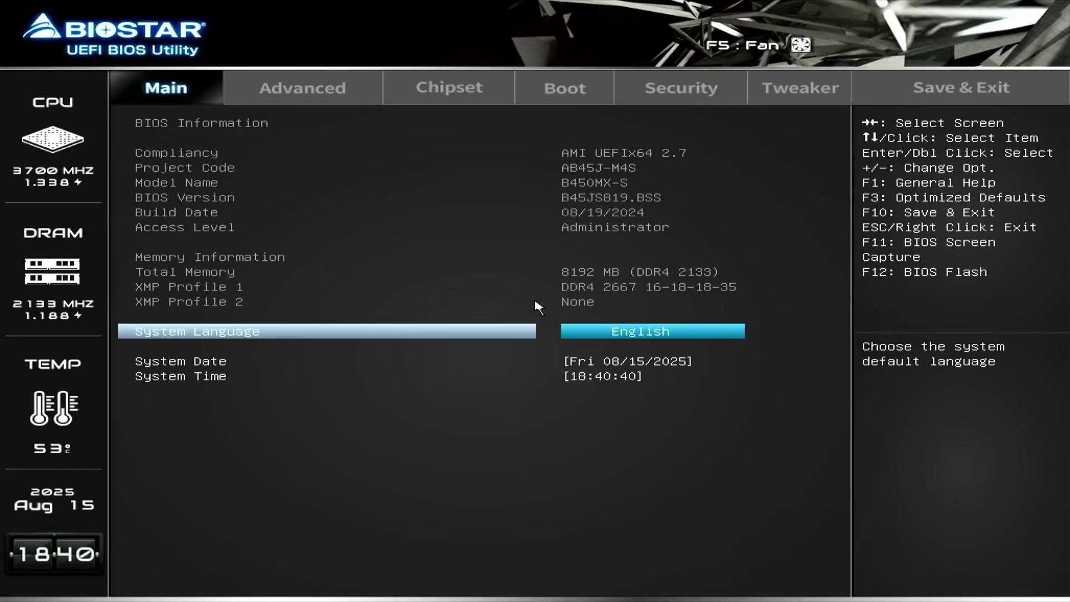
pyautogui.press('F3')
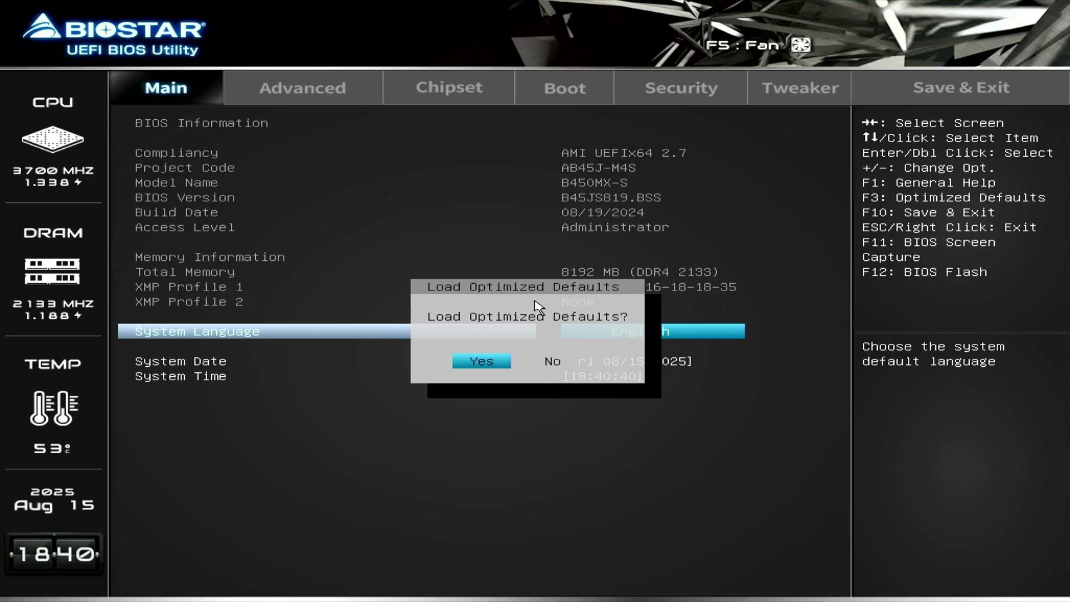
pyautogui.press('Return')
pyautogui.press('F10')
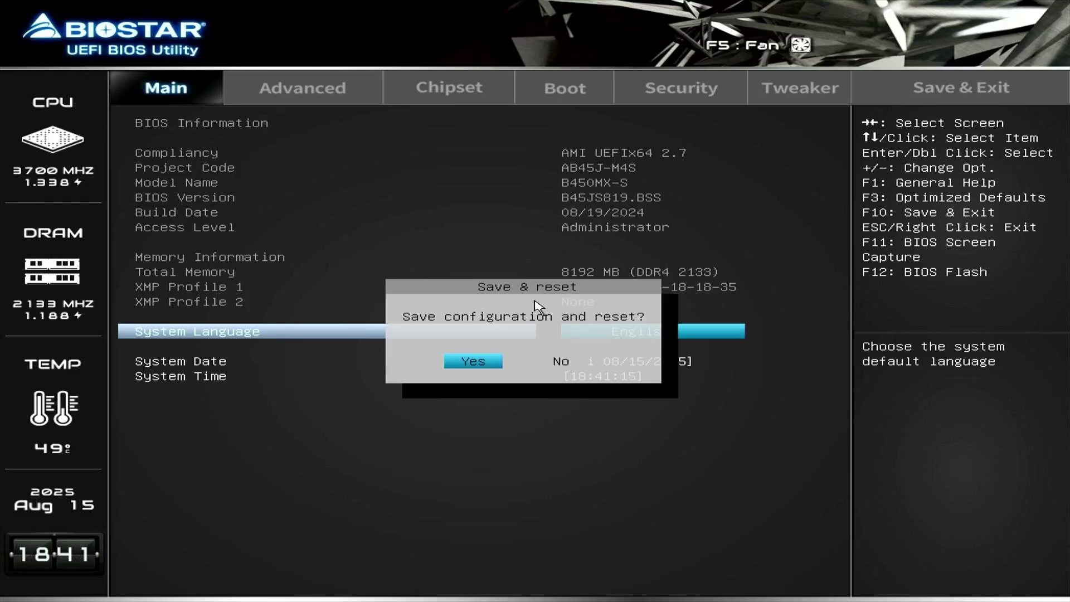
pyautogui.press('Return')
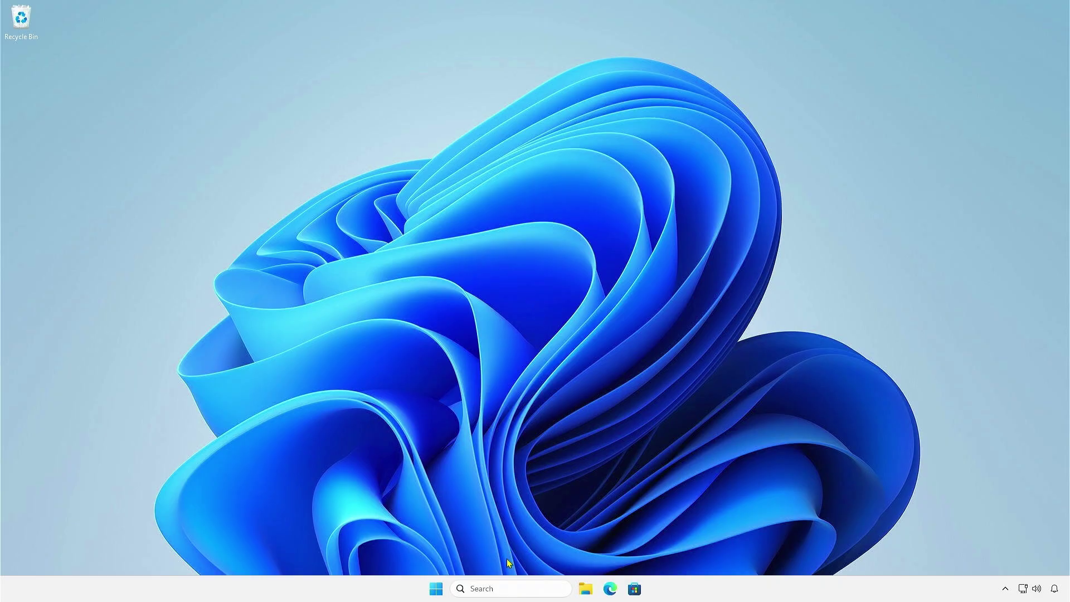
# - Launch msinfo32 and verify the BIOS Version/Date reads 5.17, 8/19/2024
pyautogui.click(506, 589)
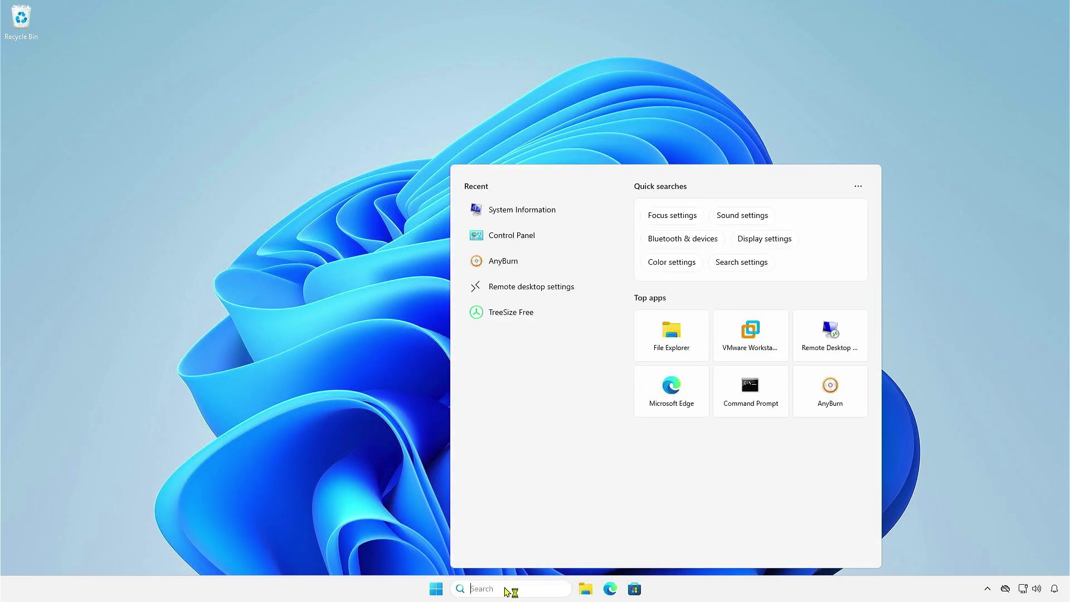
pyautogui.write('msinfo')
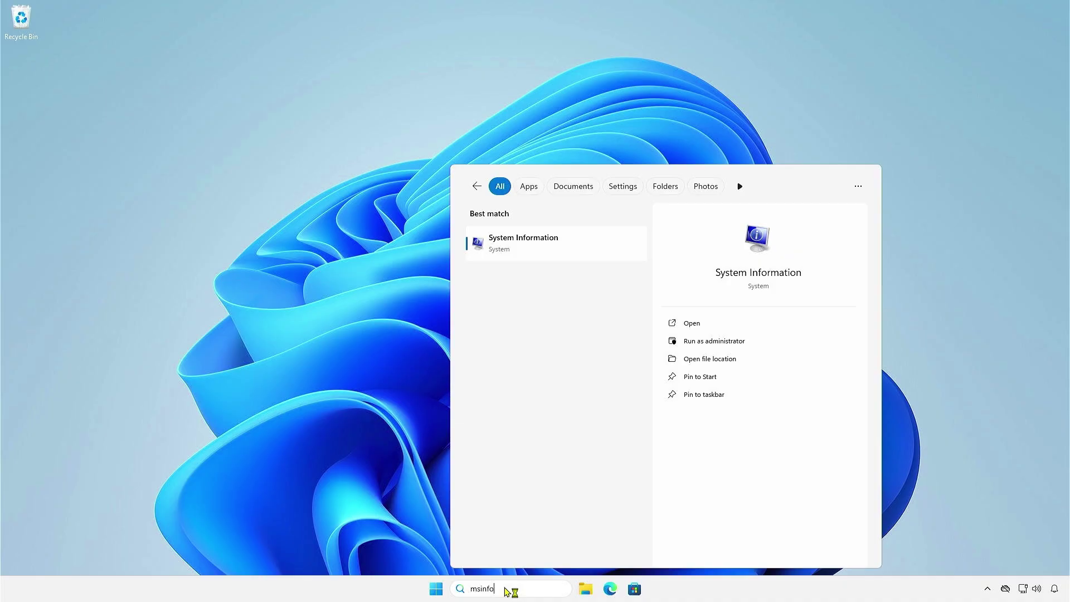
pyautogui.write('32')
pyautogui.press('Return')
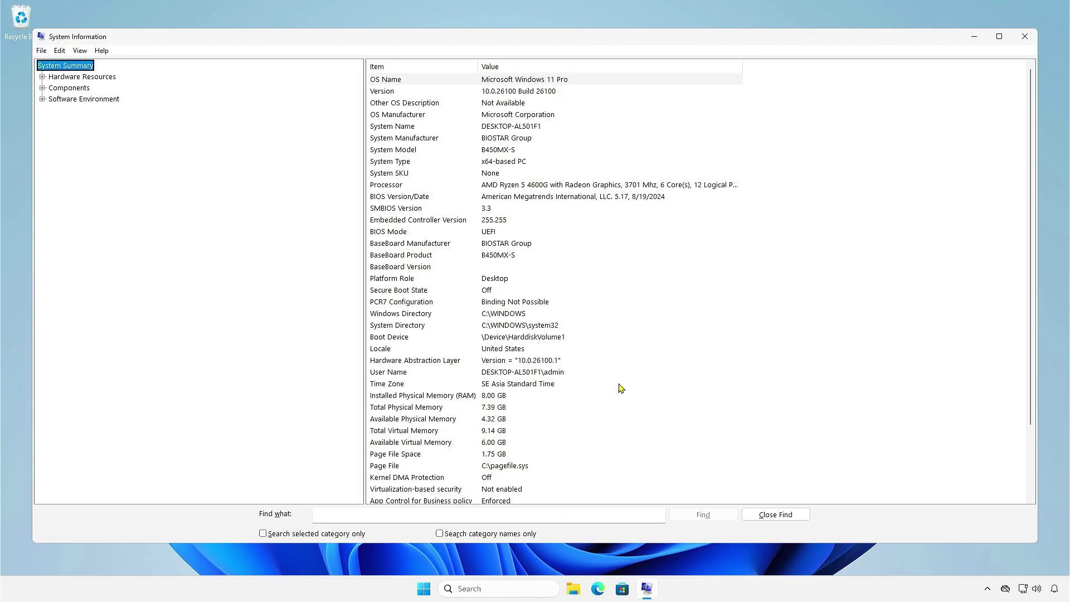
pyautogui.click(637, 199)
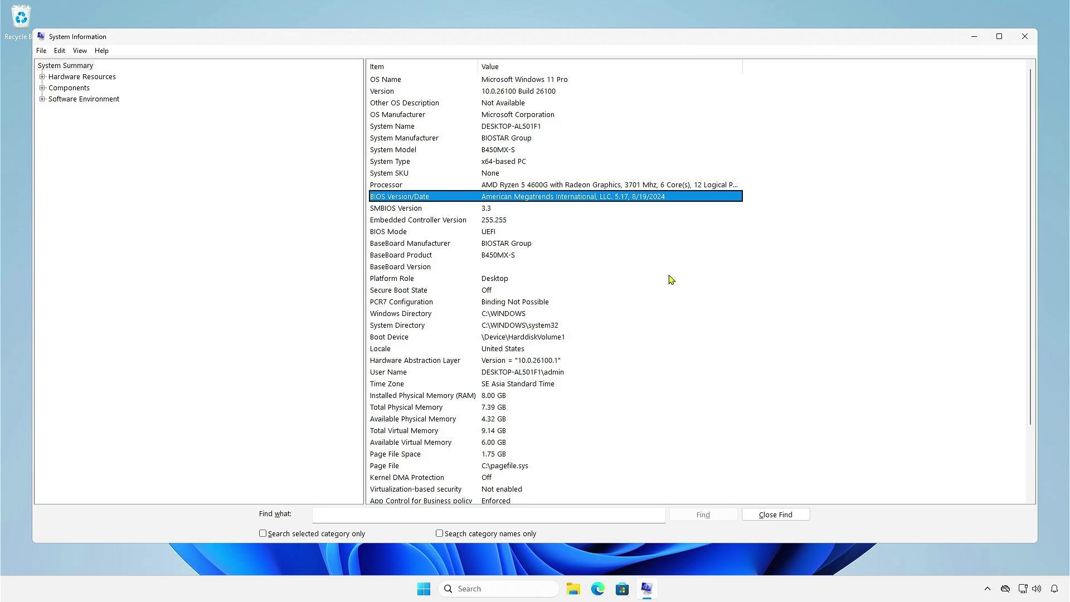
pyautogui.click(425, 595)
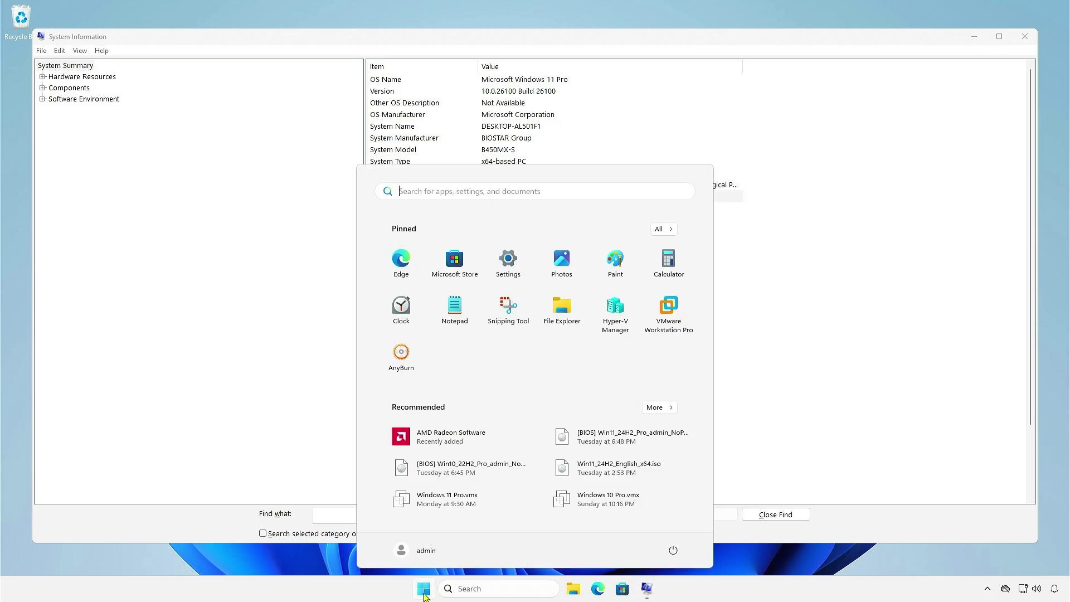
# - Restart the PC and minimize the This PC window once Windows is back
pyautogui.click(673, 550)
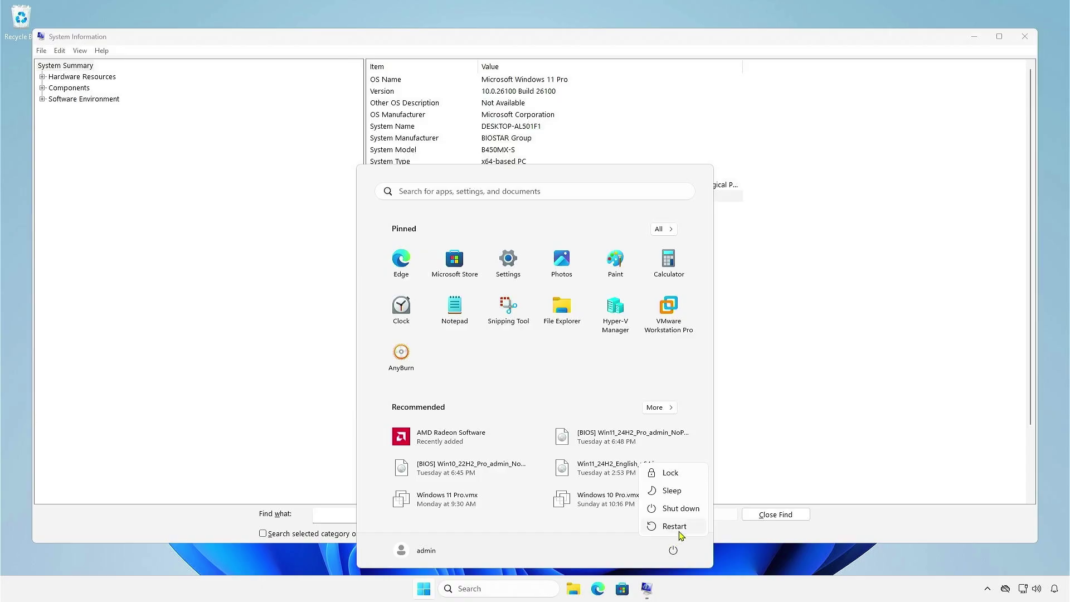
pyautogui.click(675, 527)
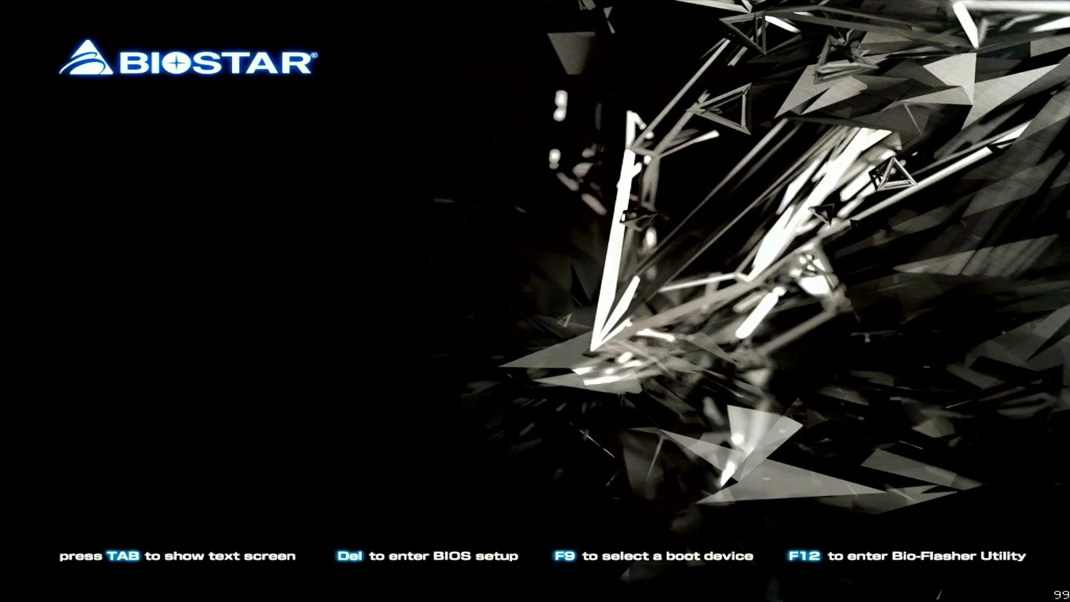
pyautogui.press('F12')
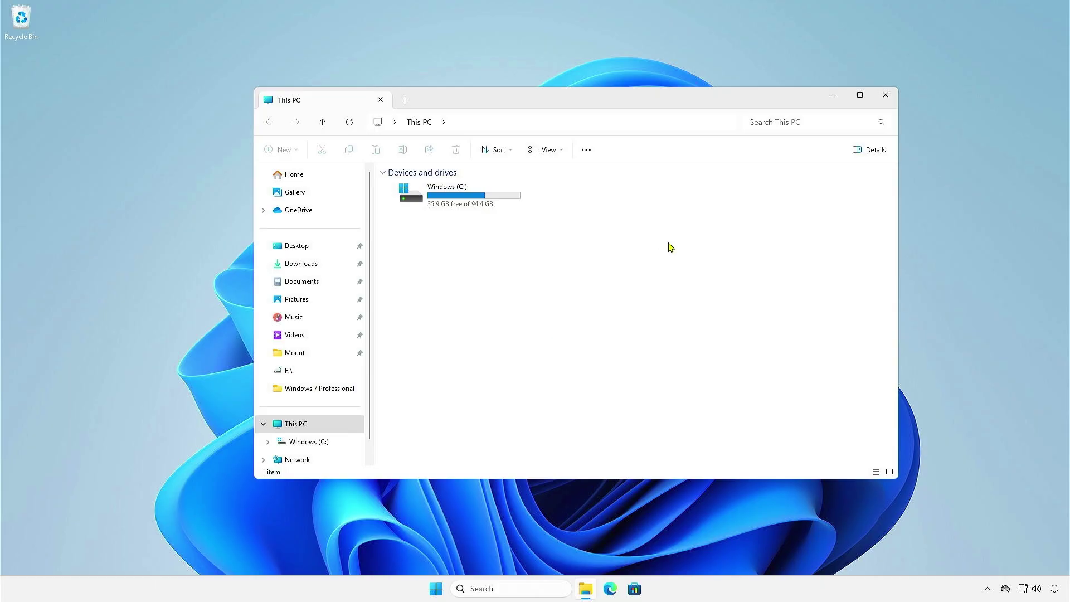
pyautogui.click(827, 100)
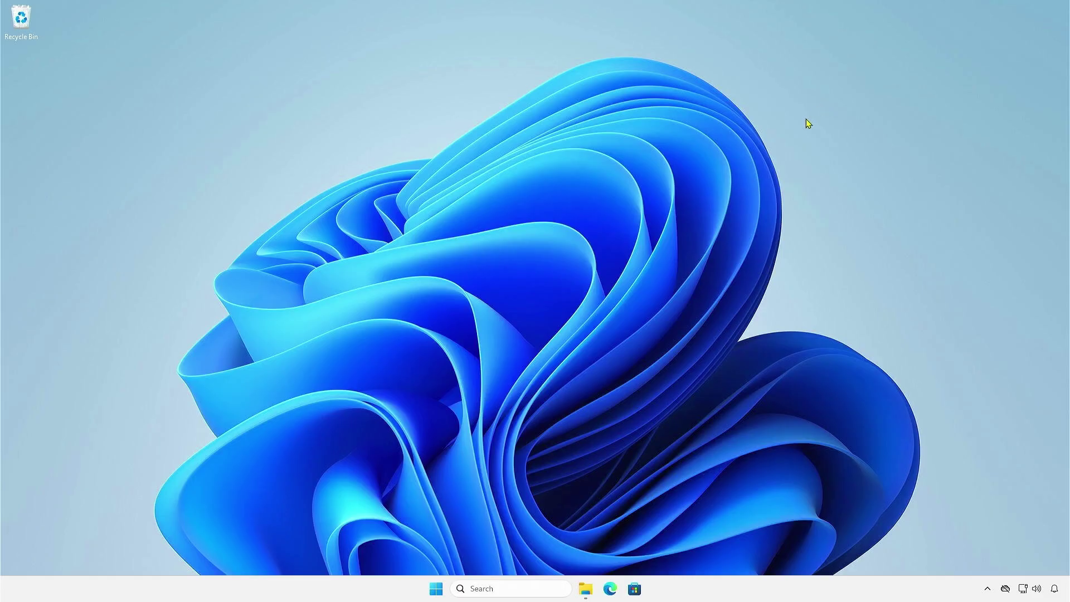
# - In Disk Management, shrink Windows (C:) by 100 MB, leaving it at 94.38 GB
pyautogui.rightClick(438, 588)
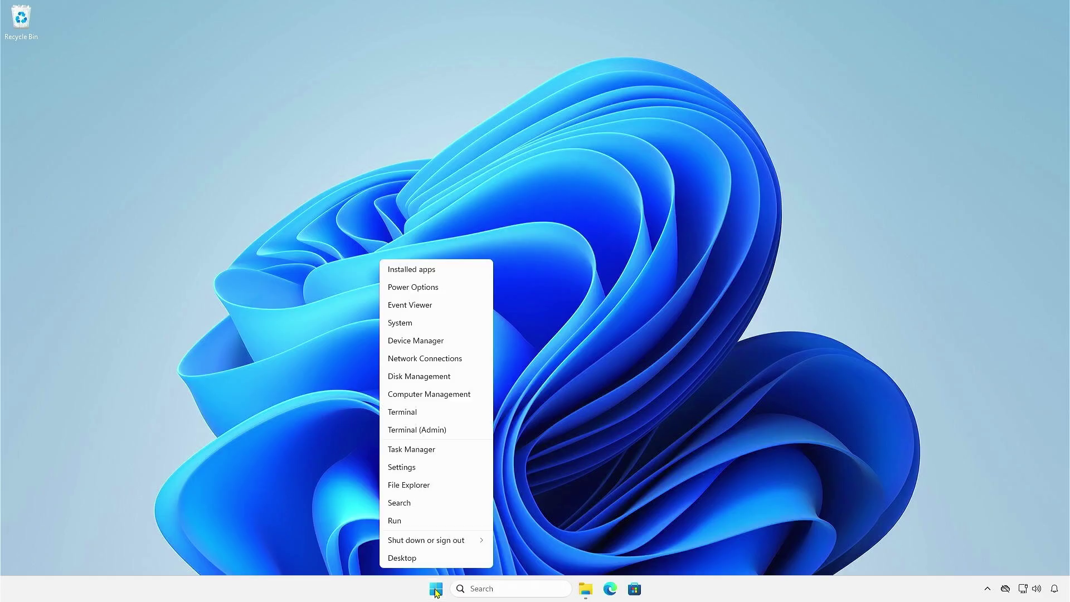
pyautogui.click(447, 377)
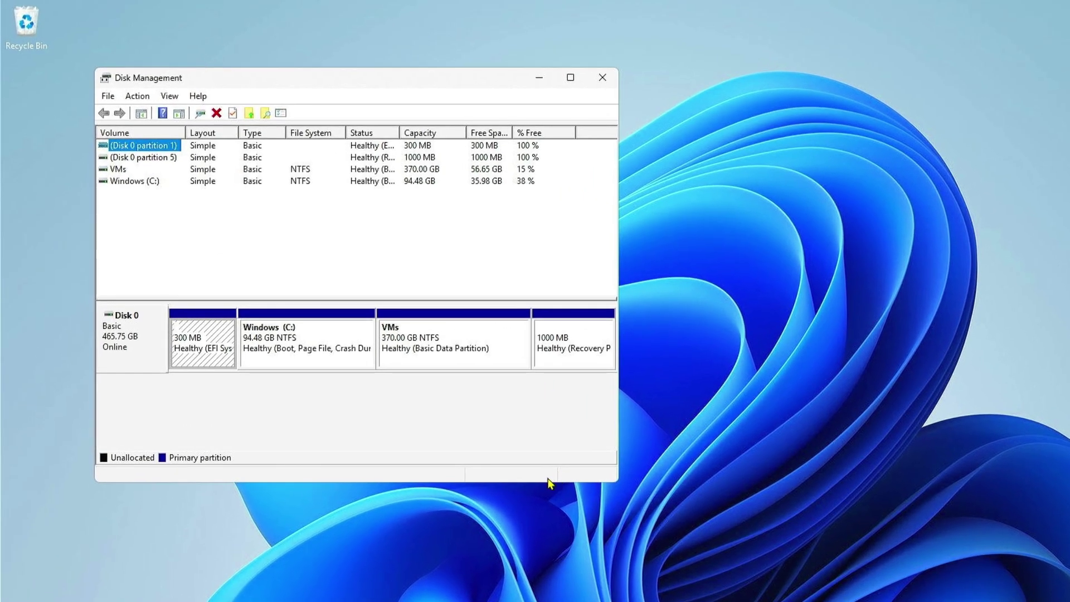
pyautogui.click(329, 349)
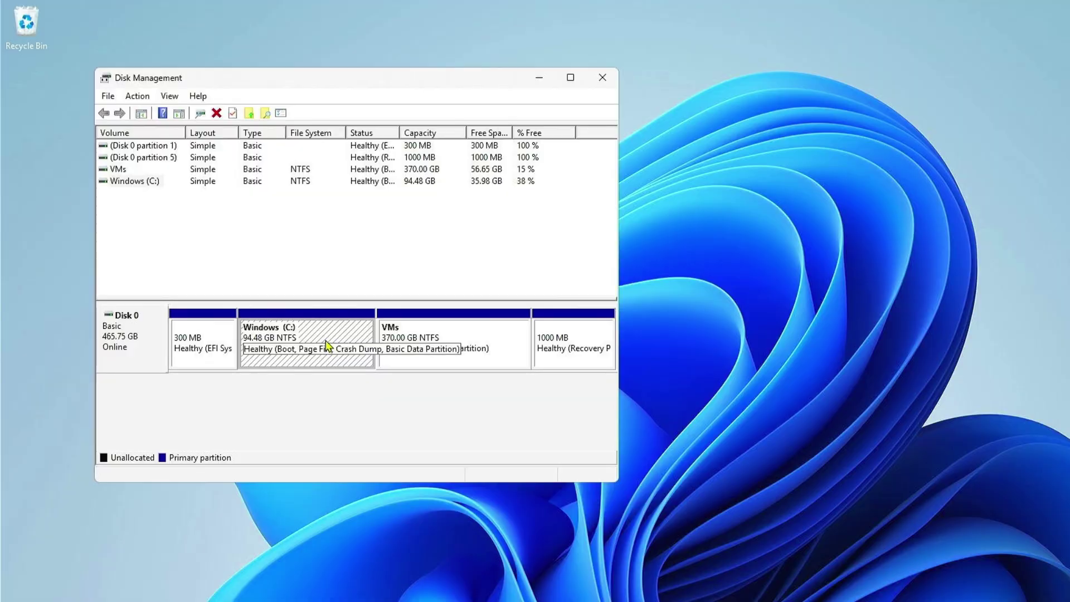
pyautogui.rightClick(327, 336)
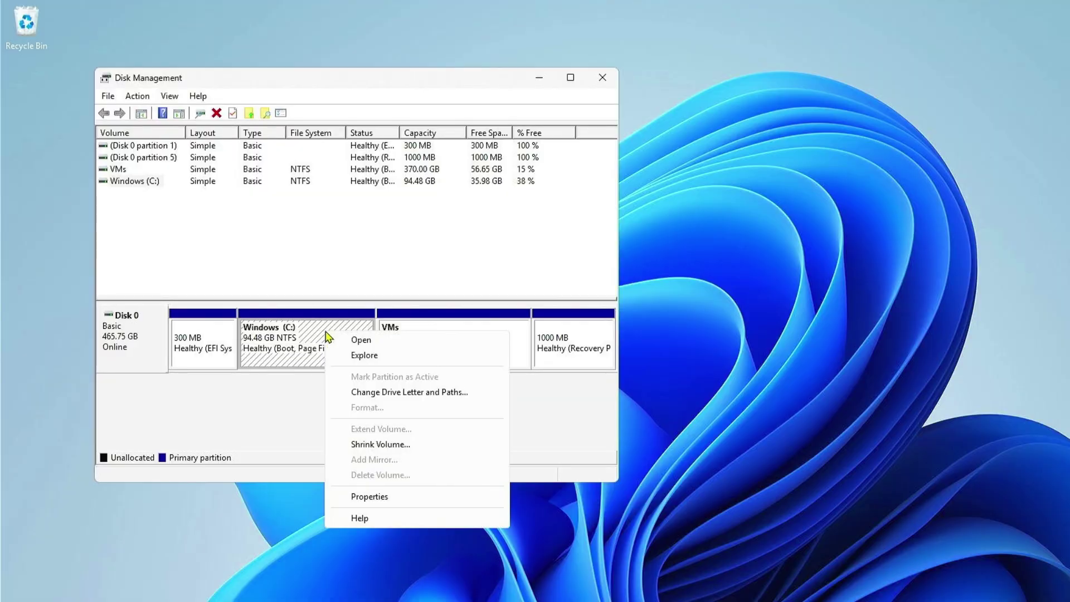
pyautogui.click(417, 446)
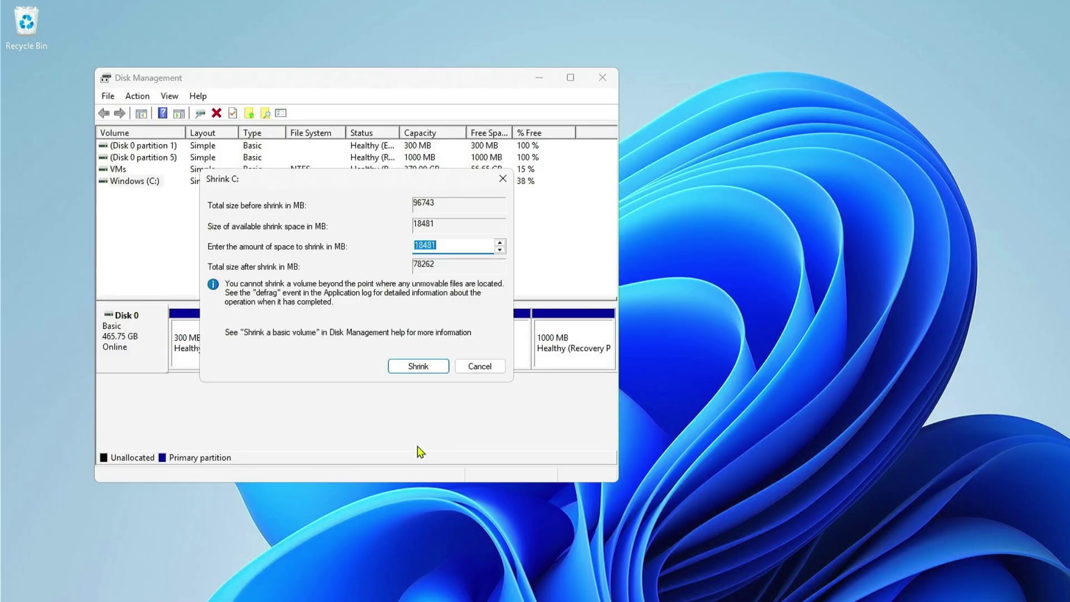
pyautogui.write('100')
pyautogui.click(406, 369)
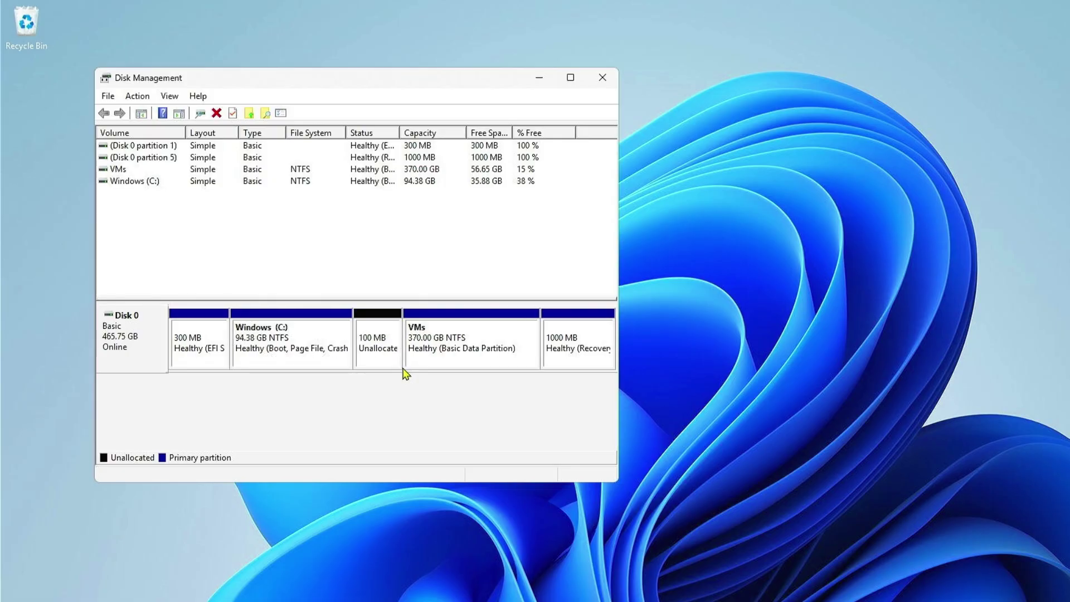
# - Create a 99 MB FAT32 simple volume as drive D: from the unallocated space
pyautogui.rightClick(391, 353)
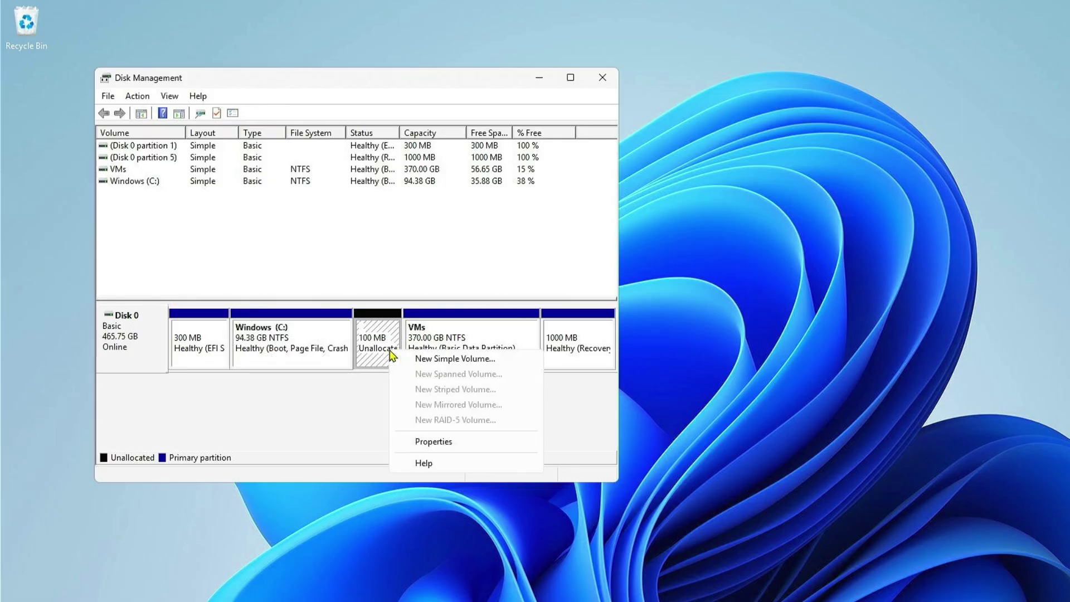
pyautogui.click(422, 359)
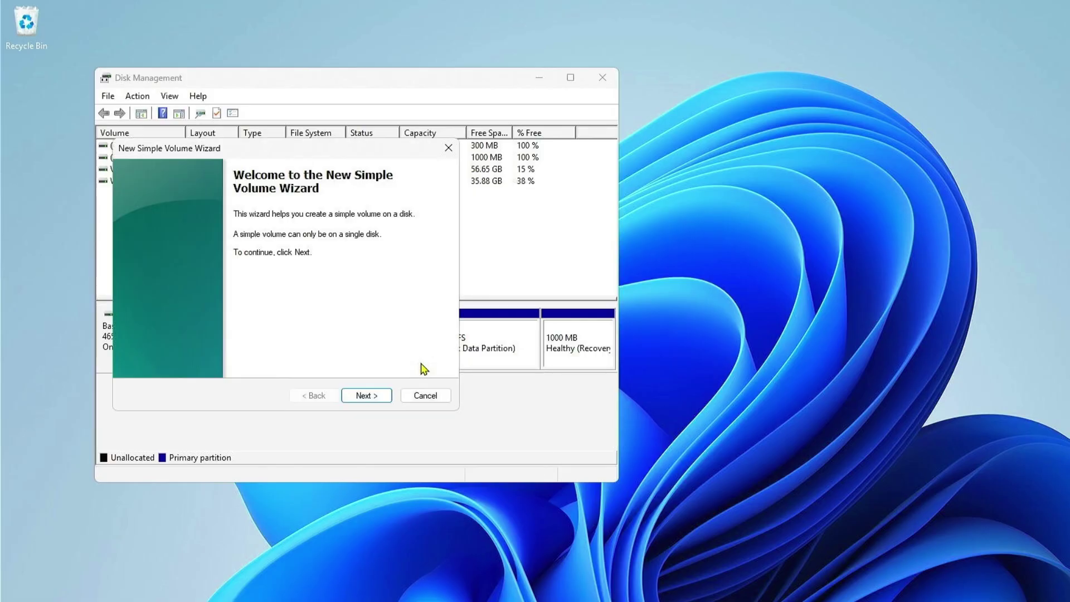
pyautogui.click(384, 400)
pyautogui.click(383, 400)
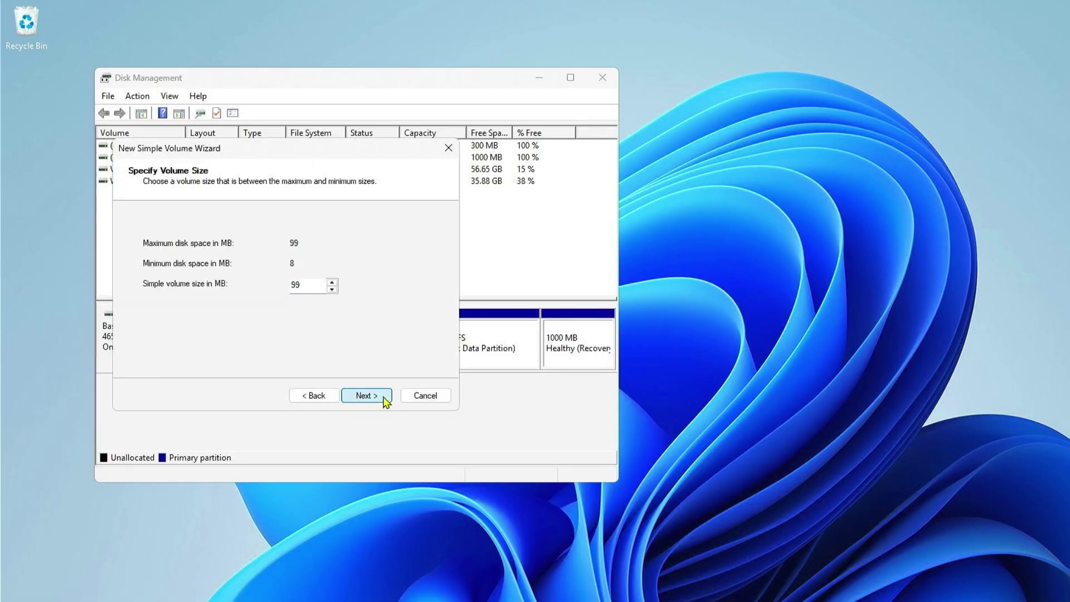
pyautogui.click(385, 399)
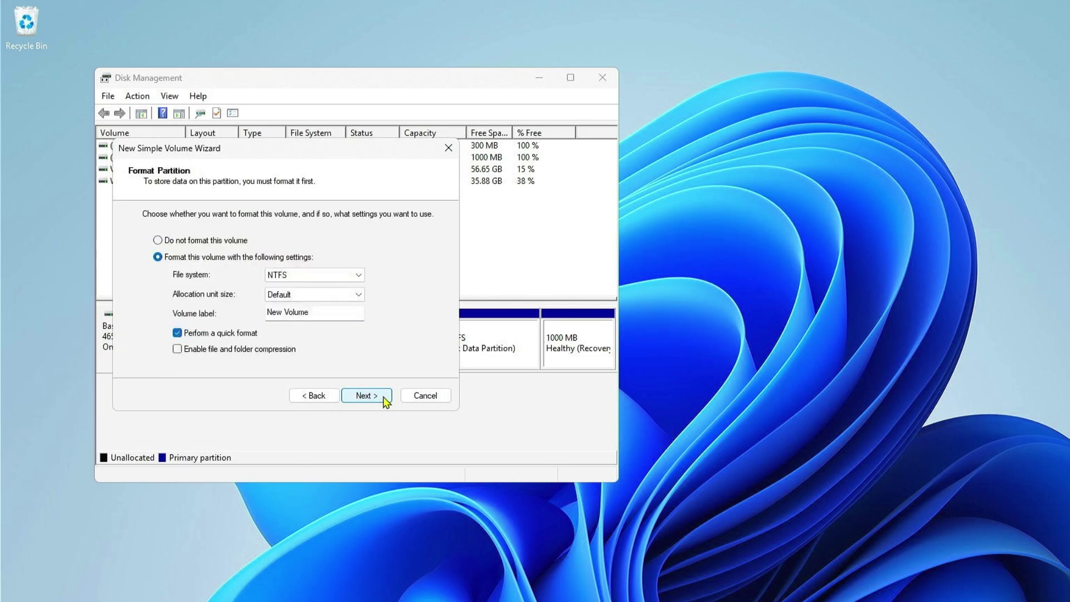
pyautogui.click(359, 276)
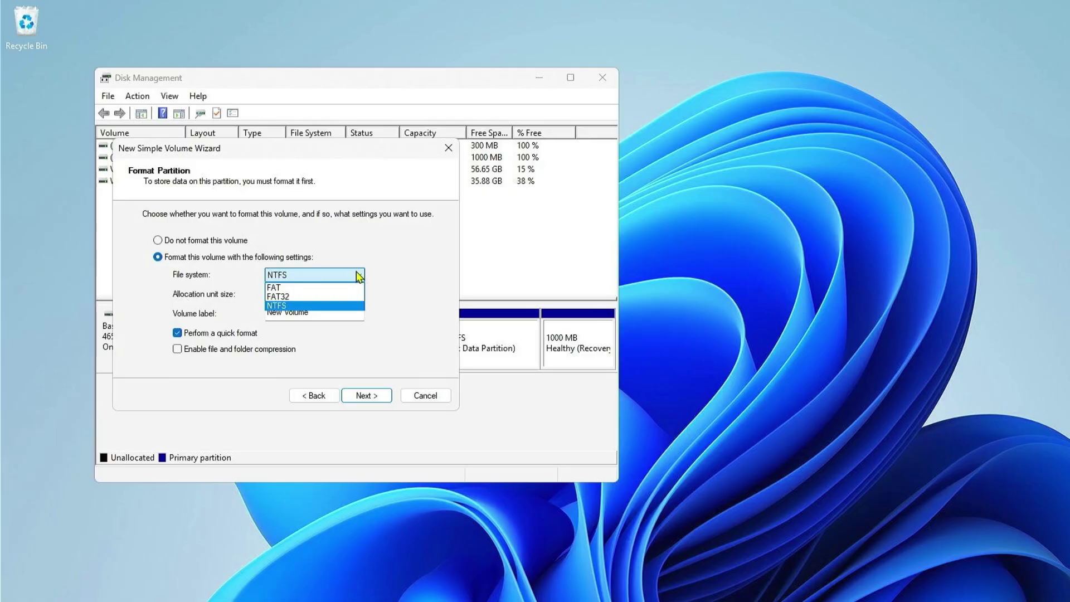
pyautogui.click(358, 297)
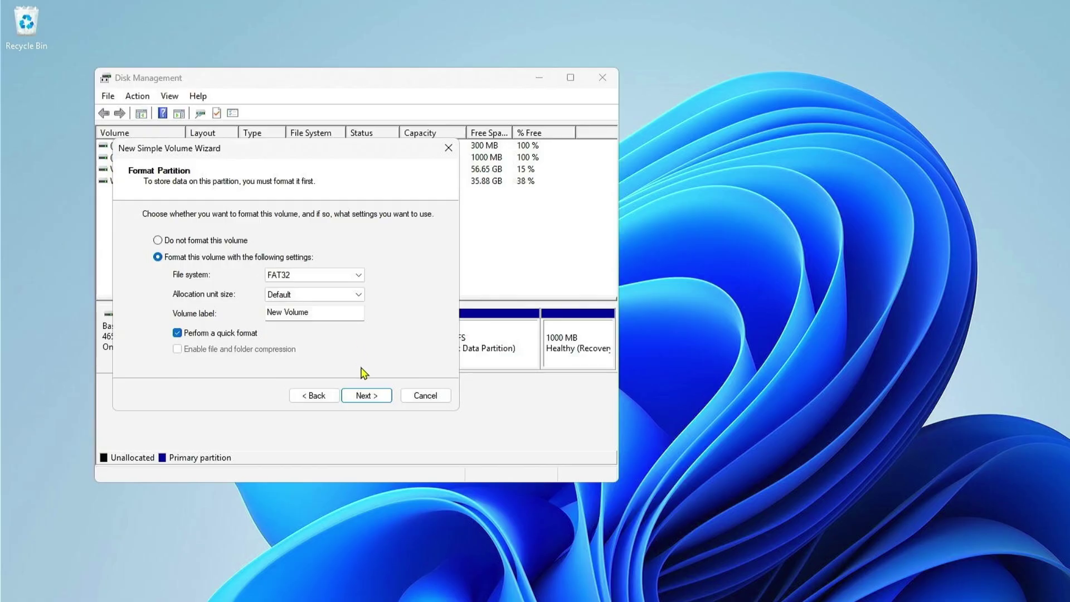
pyautogui.click(369, 397)
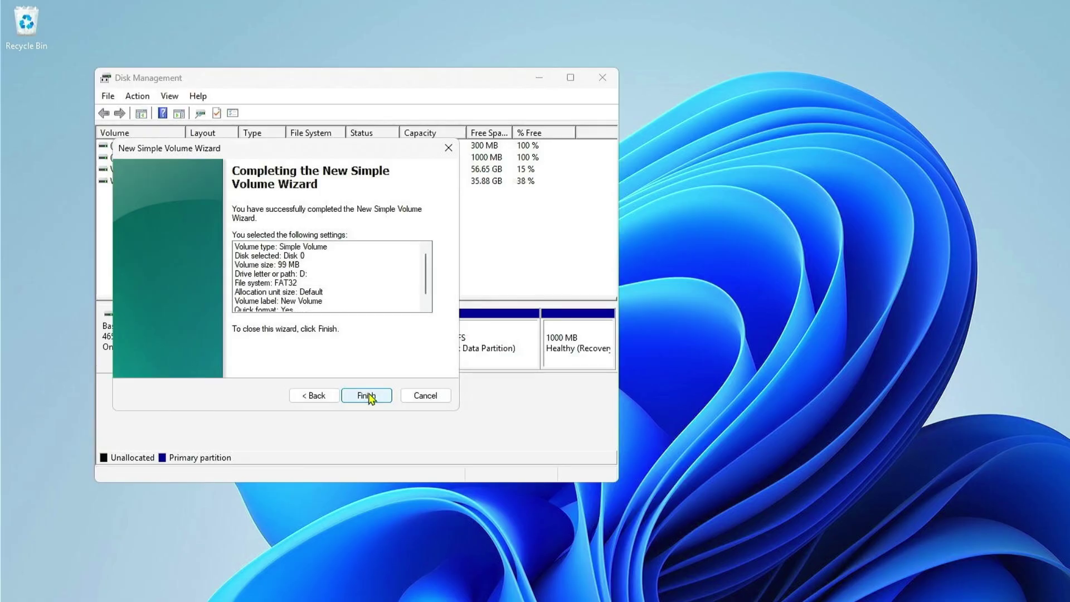
pyautogui.click(368, 396)
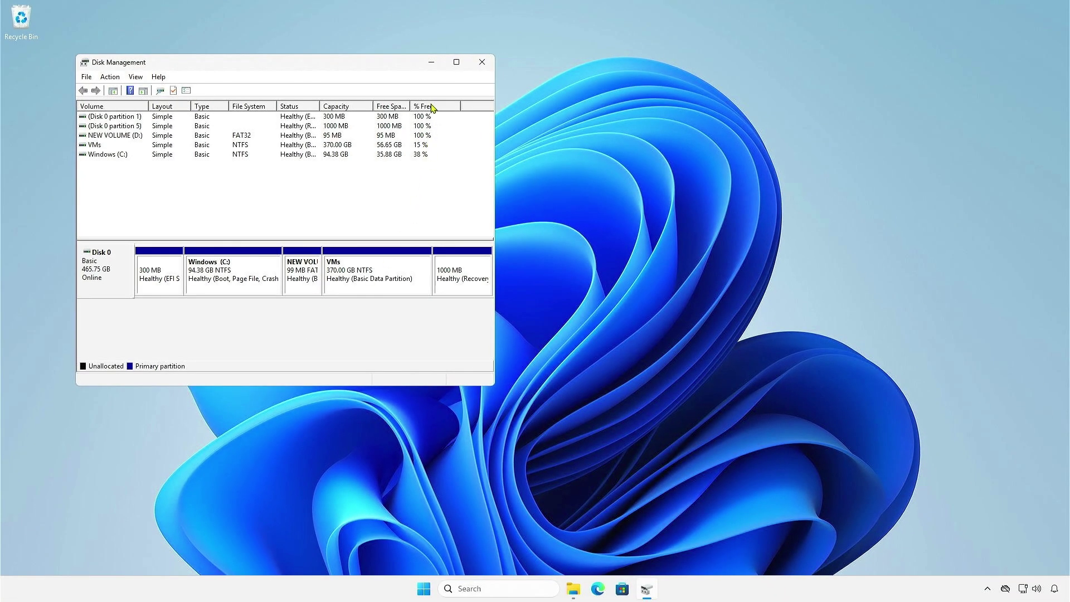
pyautogui.click(432, 66)
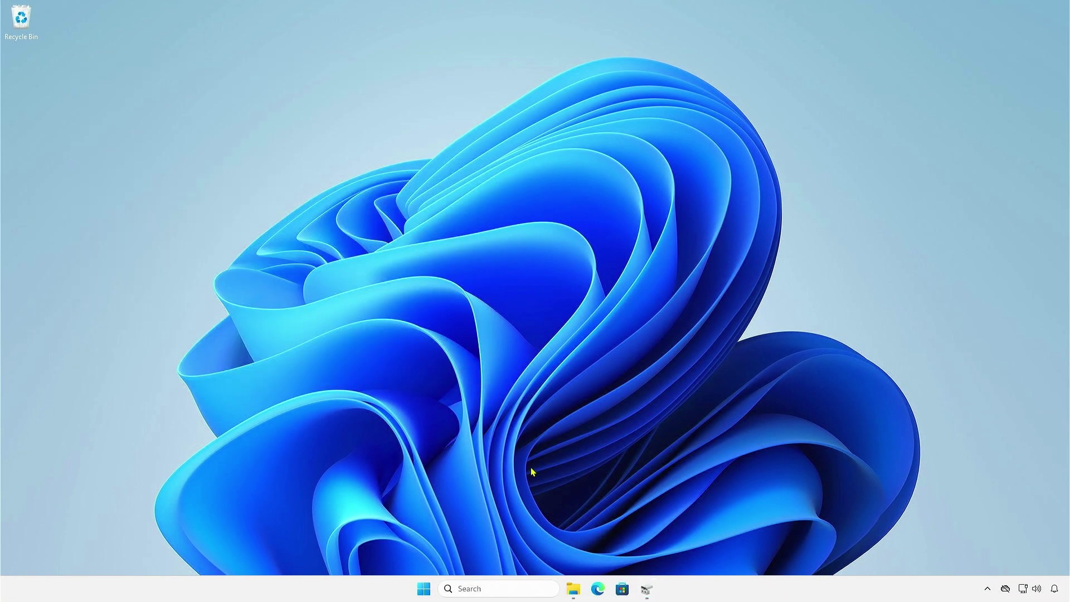
# - Copy B45JS819.BSS from Downloads and paste it onto the empty NEW VOLUME (D:)
pyautogui.click(571, 588)
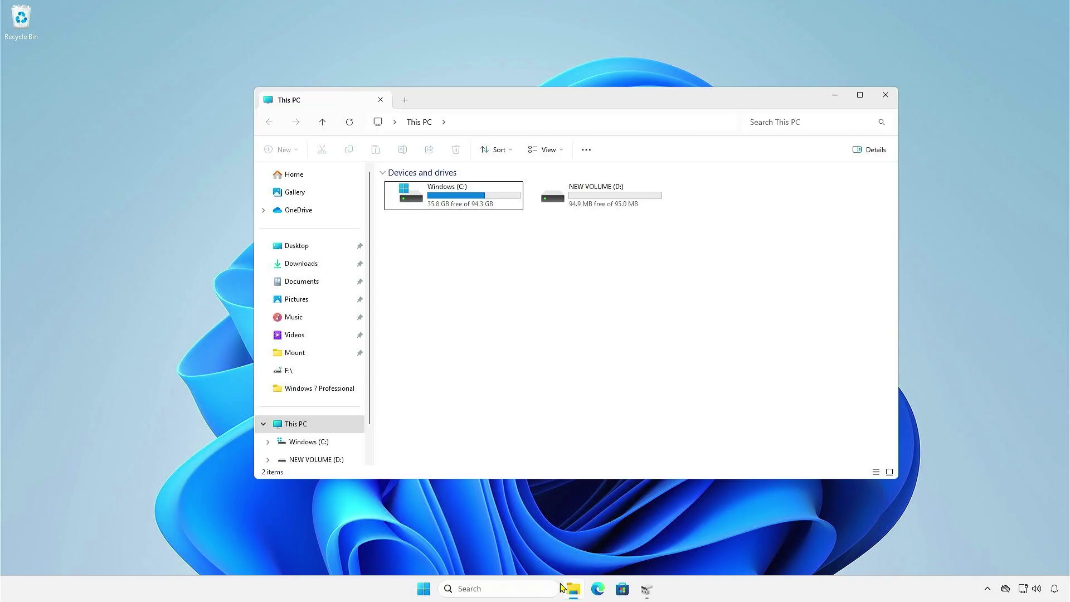
pyautogui.doubleClick(593, 208)
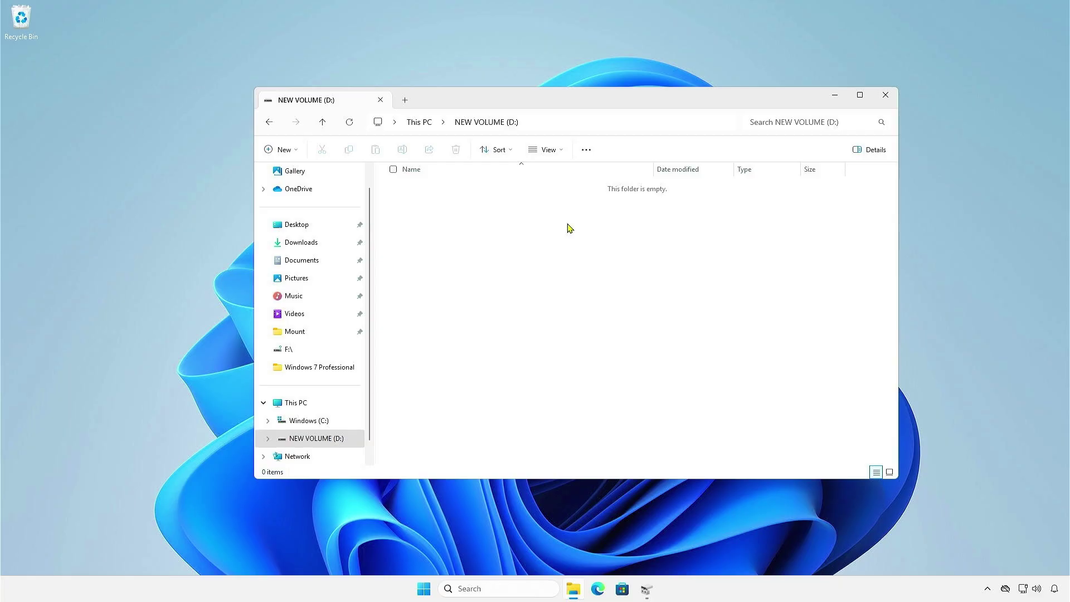
pyautogui.click(408, 102)
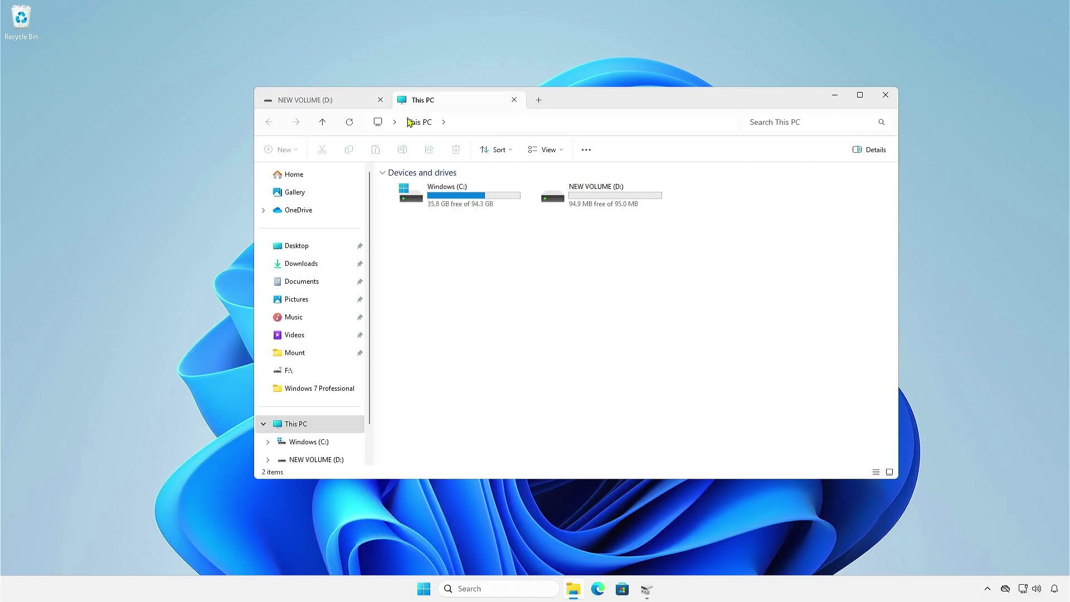
pyautogui.click(316, 270)
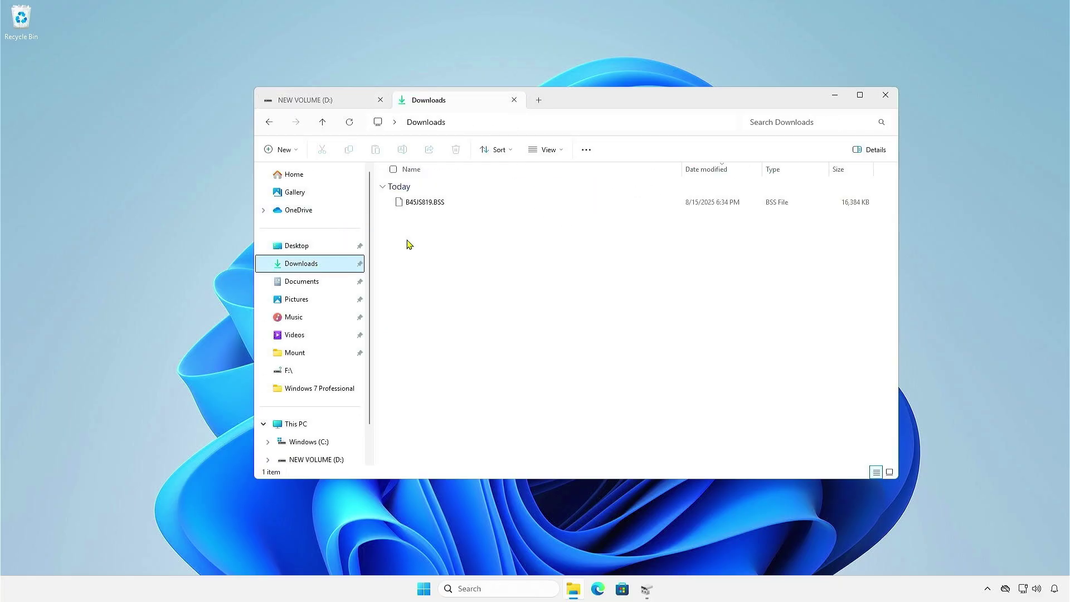
pyautogui.click(459, 207)
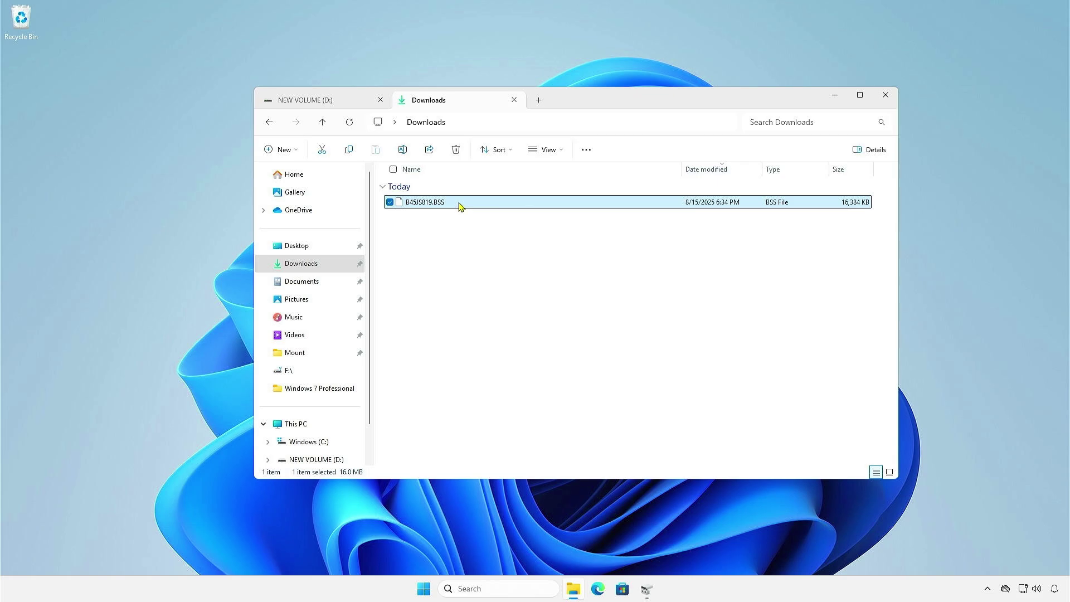
pyautogui.rightClick(458, 207)
pyautogui.click(510, 222)
pyautogui.click(514, 100)
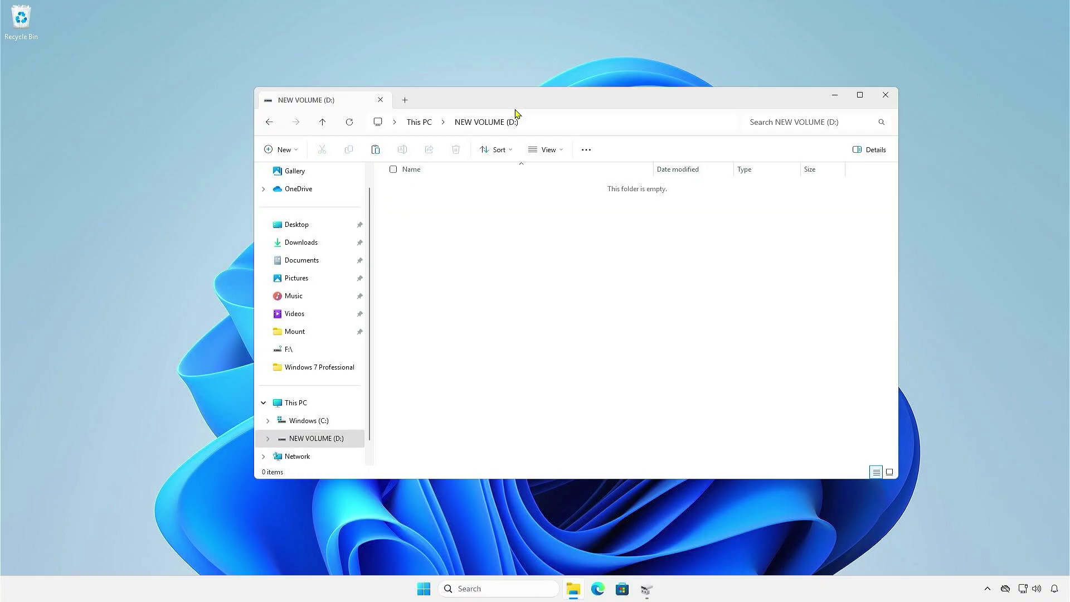
pyautogui.rightClick(479, 236)
pyautogui.click(494, 246)
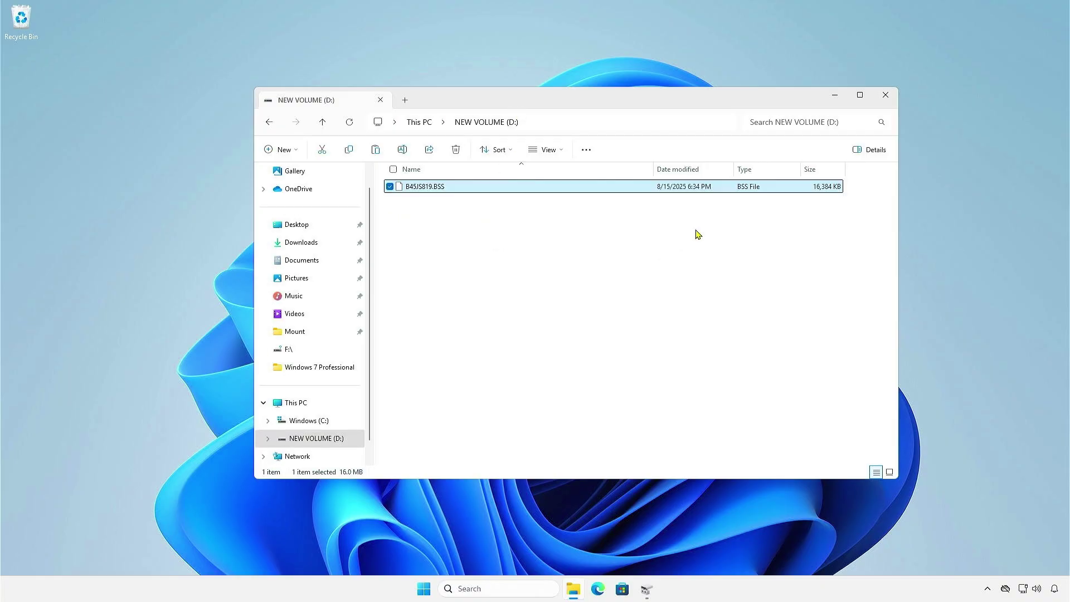
pyautogui.click(886, 95)
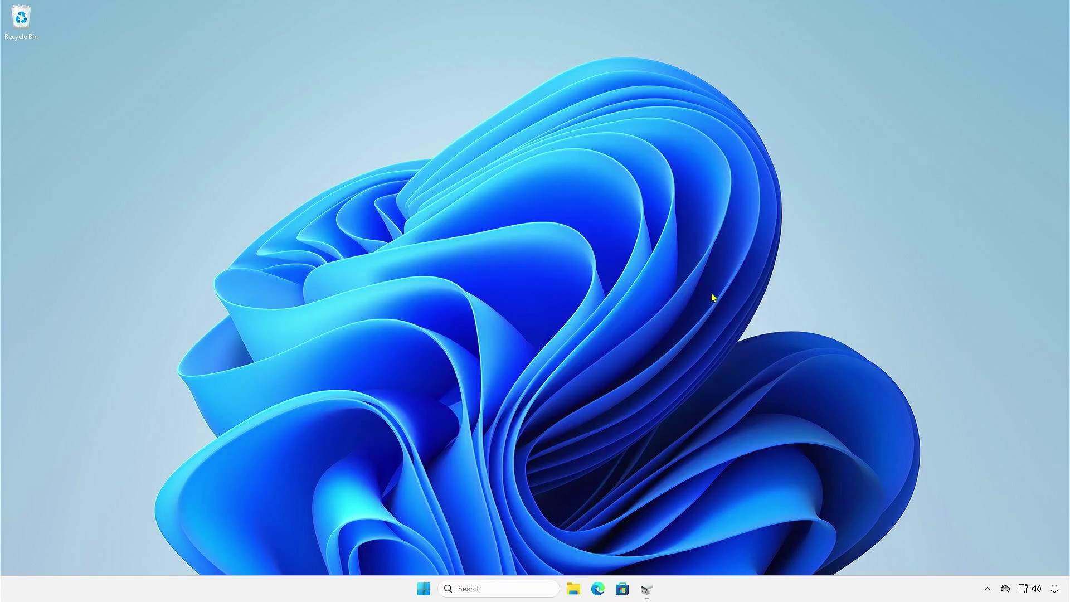
# - Restart the PC and enter the BIOS-FLASHER Utility with F12 during boot
pyautogui.click(424, 589)
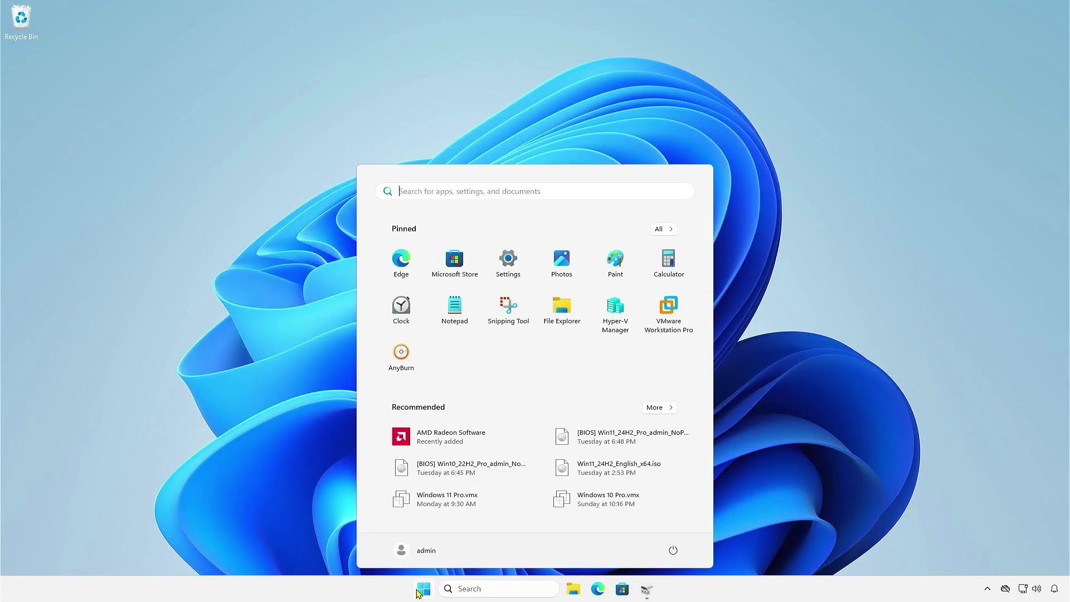
pyautogui.click(671, 551)
pyautogui.click(673, 528)
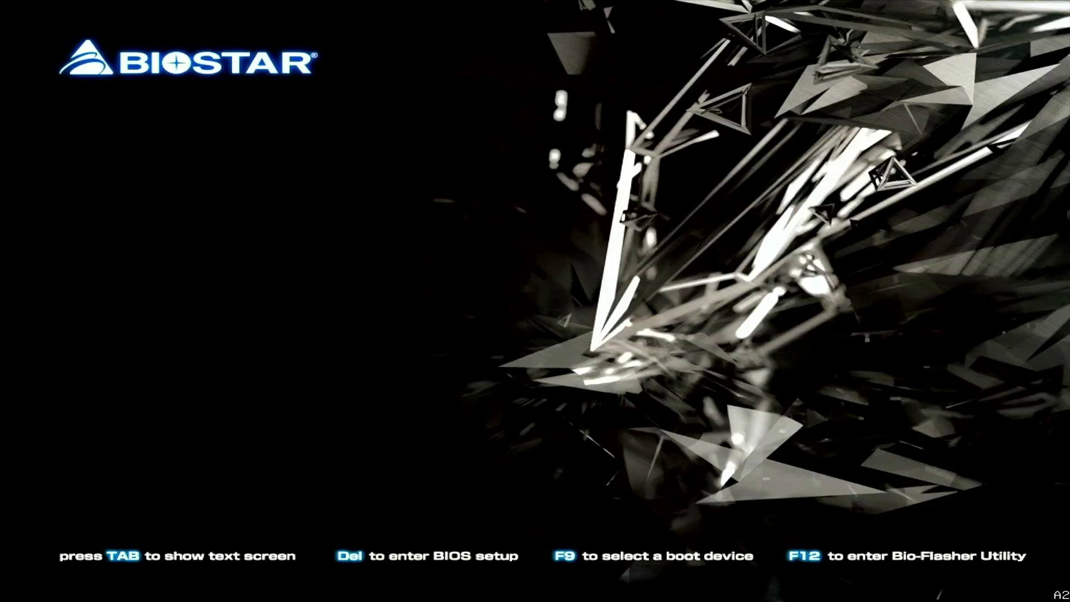
pyautogui.press('F12')
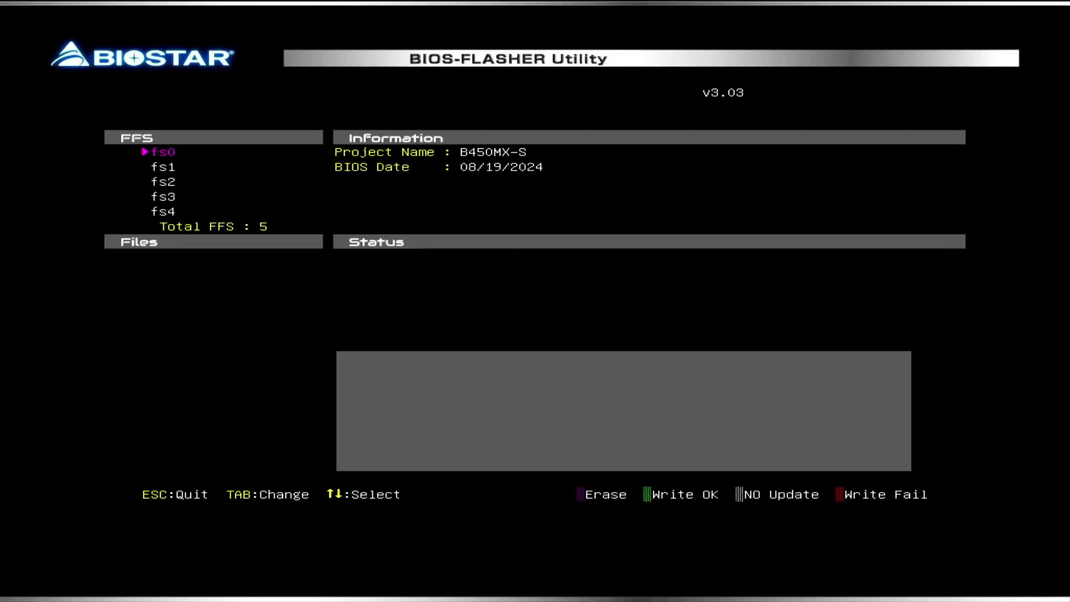
# - Find B45JS819.BSS on fs2, flash it, and confirm resetting the system
pyautogui.press('Down')
pyautogui.press('Down')
pyautogui.press('Down')
pyautogui.press('Down')
pyautogui.press('Return')
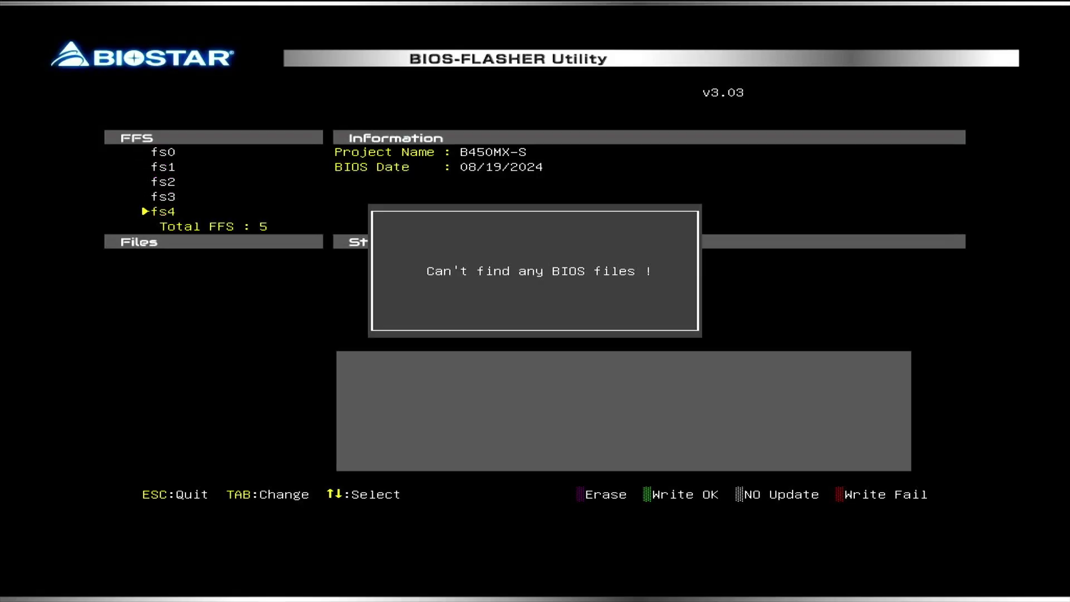
pyautogui.press('Return')
pyautogui.press('Up')
pyautogui.press('Return')
pyautogui.press('Up')
pyautogui.press('Return')
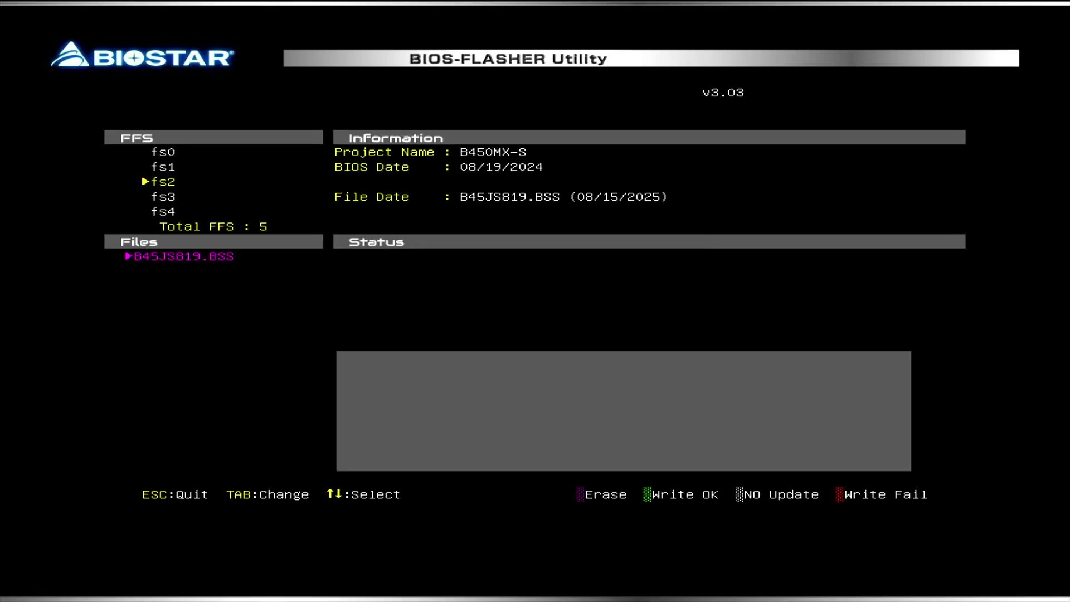
pyautogui.press('Return')
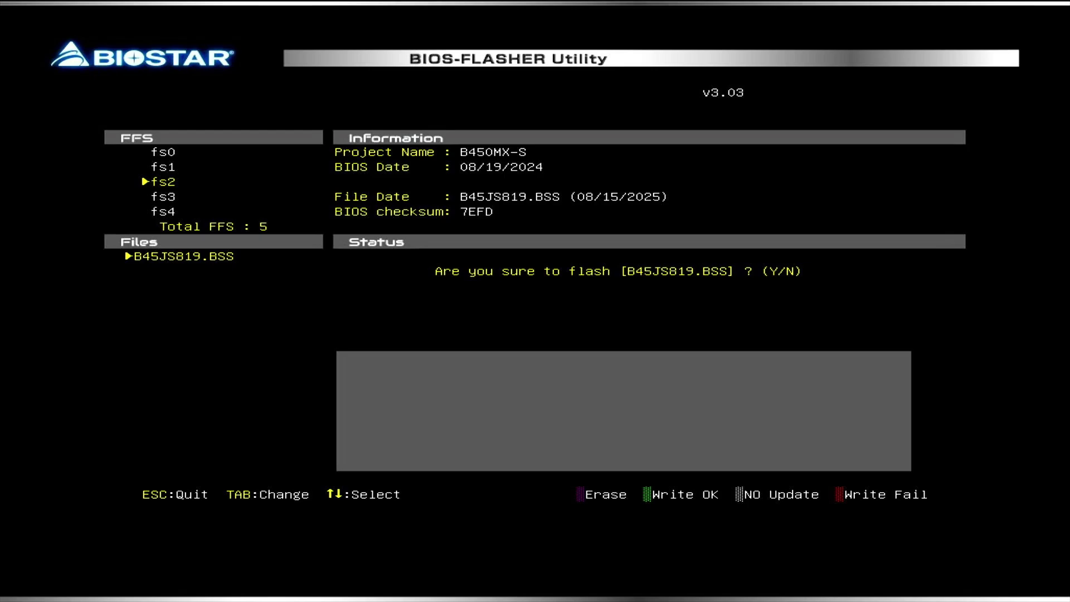
pyautogui.press('y')
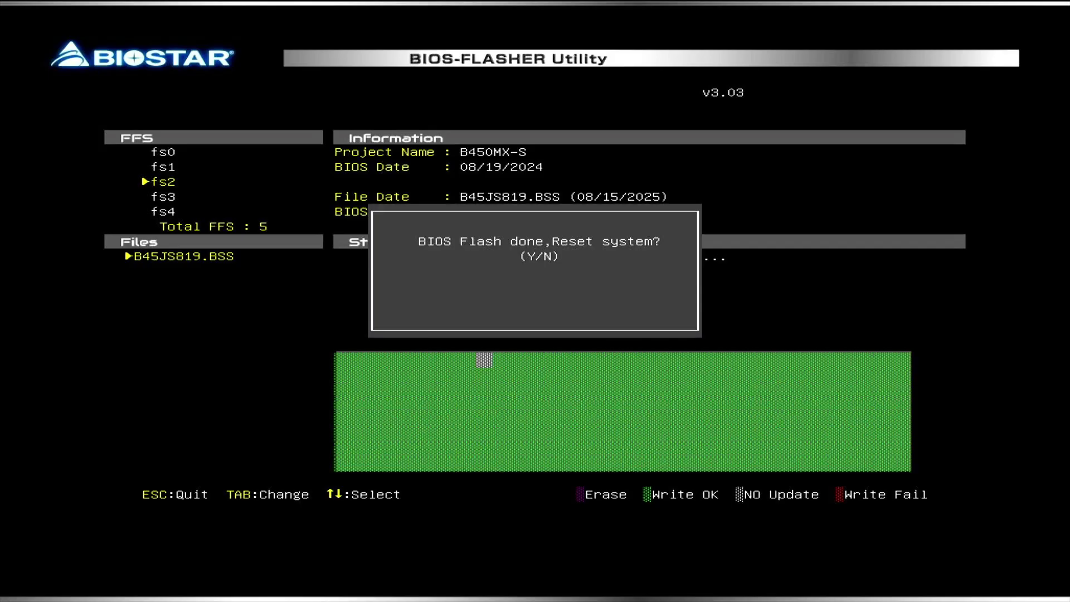
pyautogui.press('y')
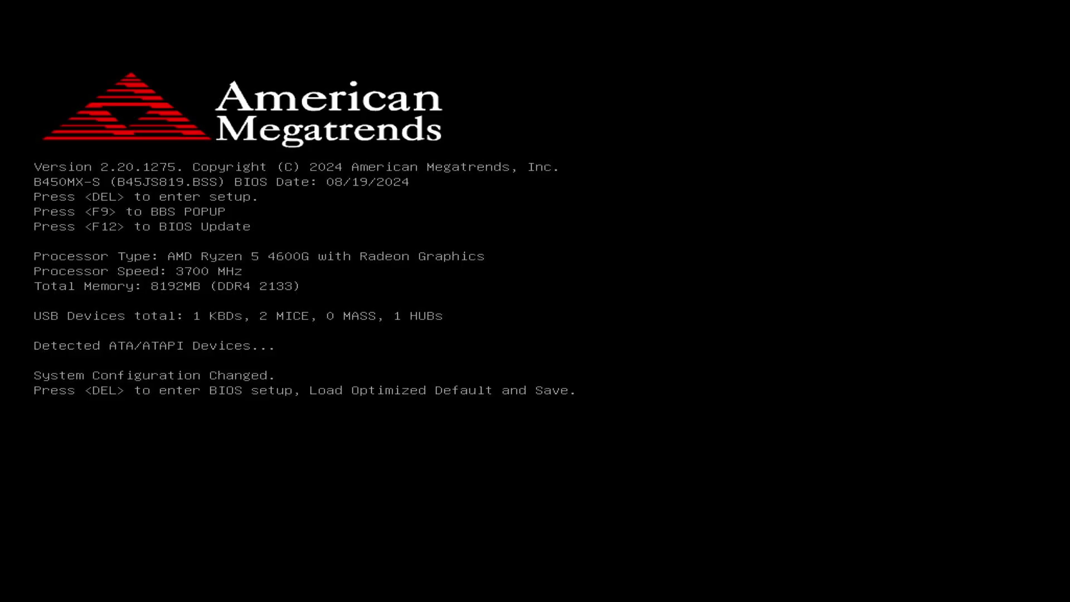
# - Enter BIOS setup with Del, load Optimized Defaults with F3, then save and reset with F10
pyautogui.press('Delete')
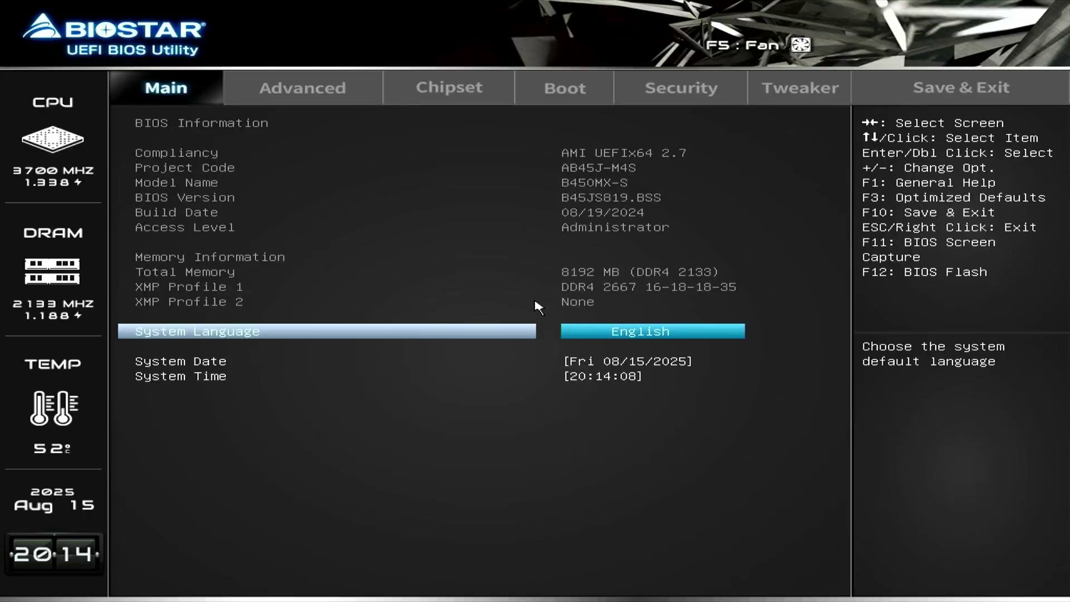
pyautogui.press('F3')
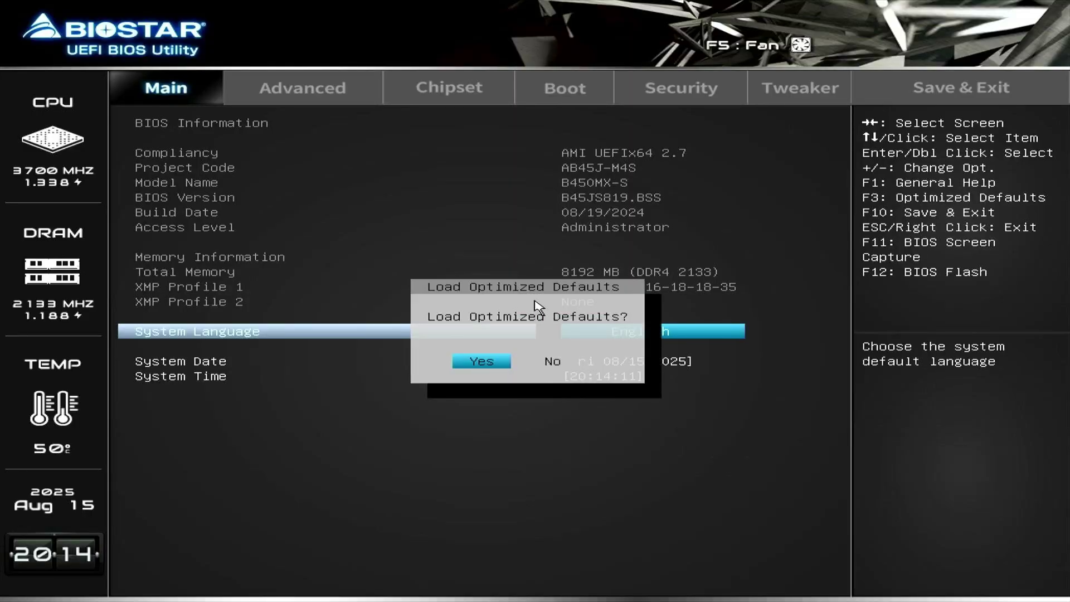
pyautogui.press('Return')
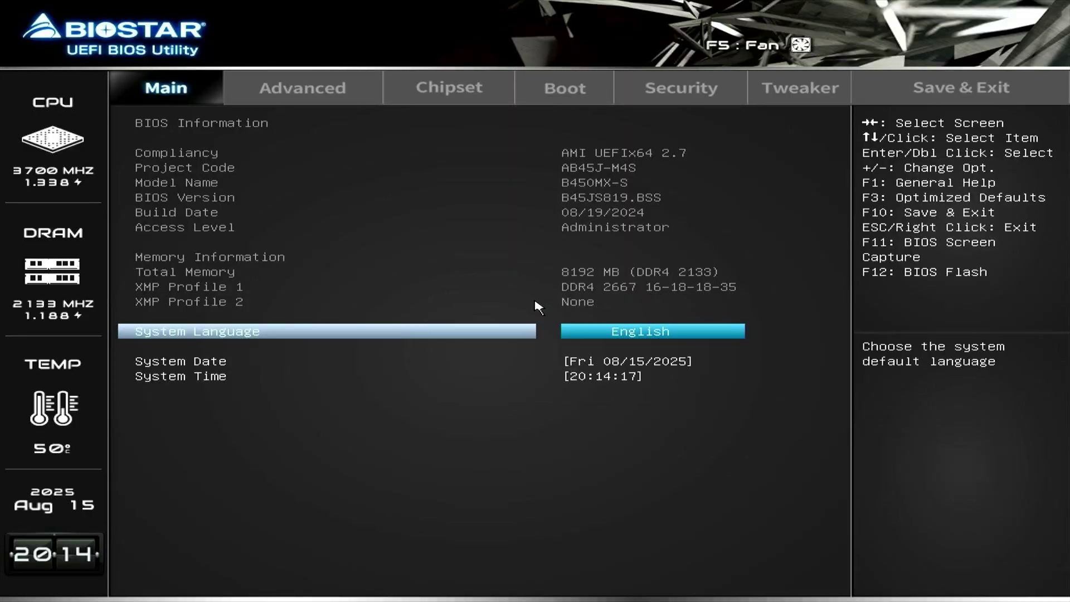
pyautogui.press('F10')
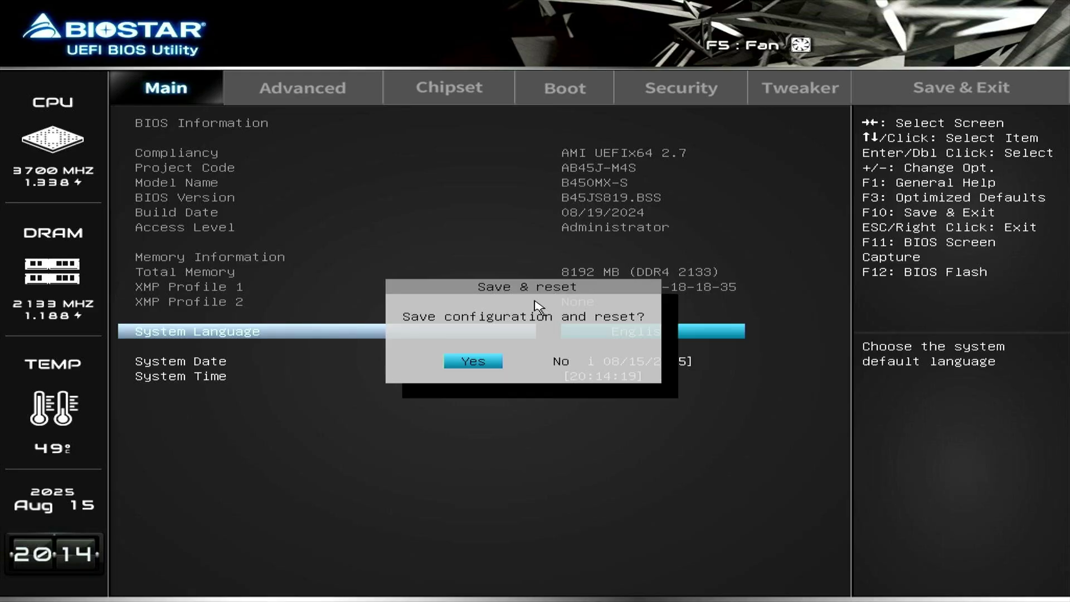
pyautogui.press('Return')
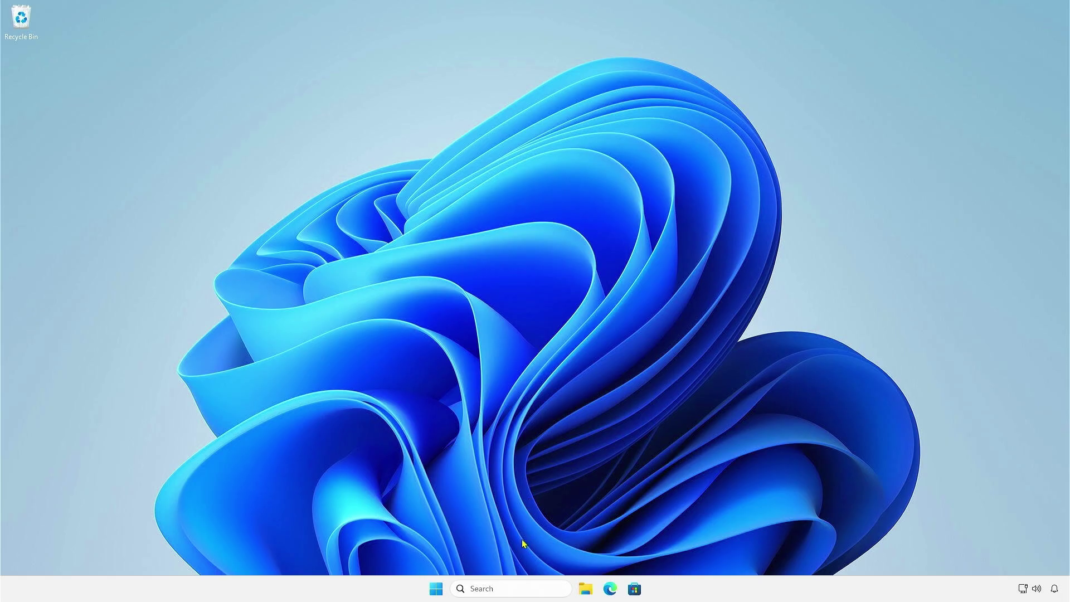
pyautogui.click(519, 588)
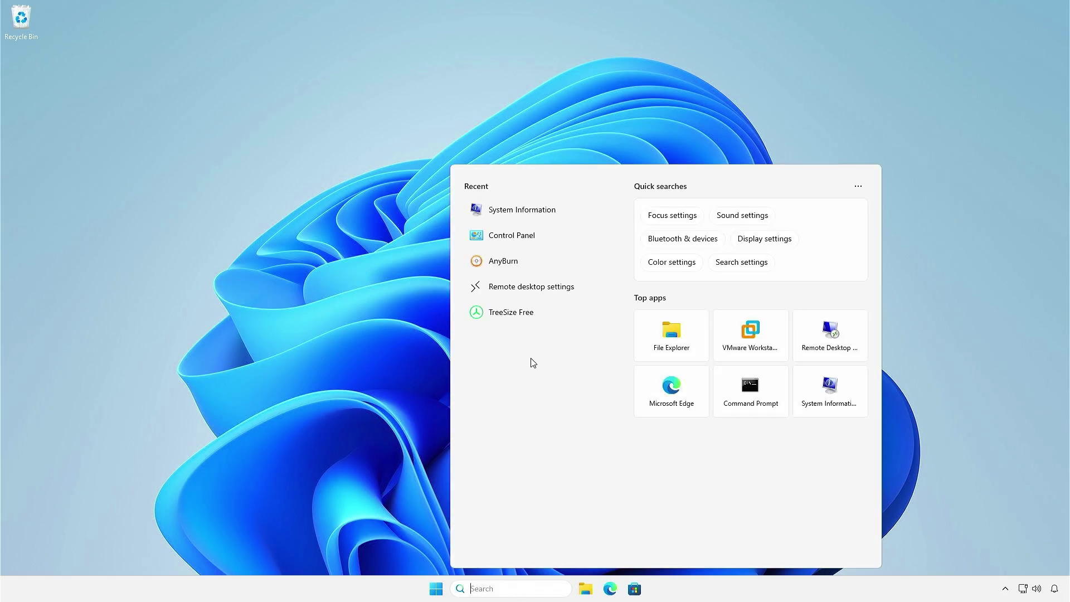
pyautogui.click(550, 209)
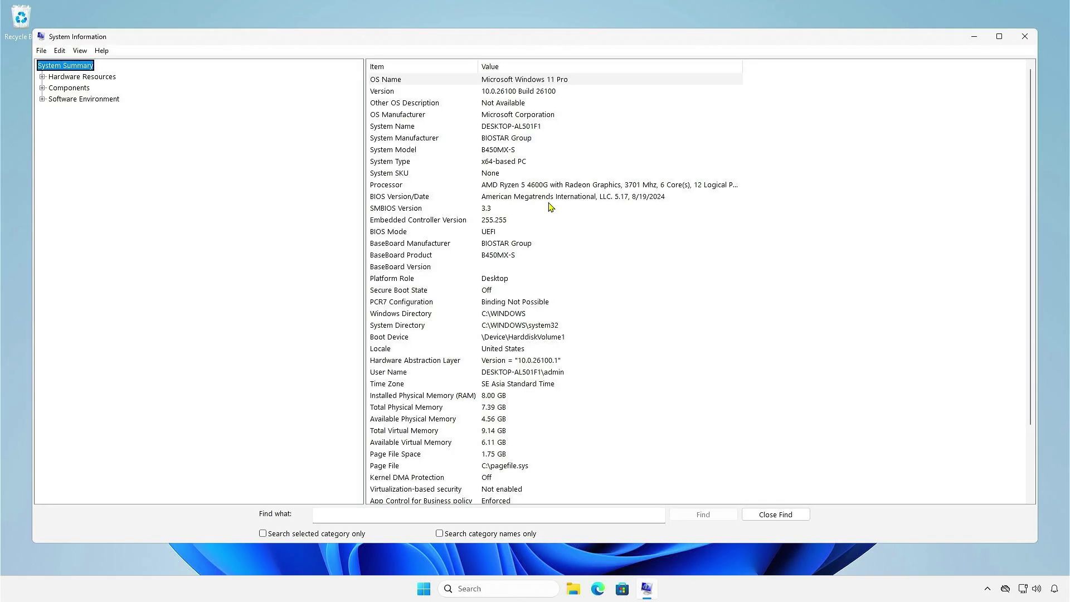
pyautogui.click(624, 199)
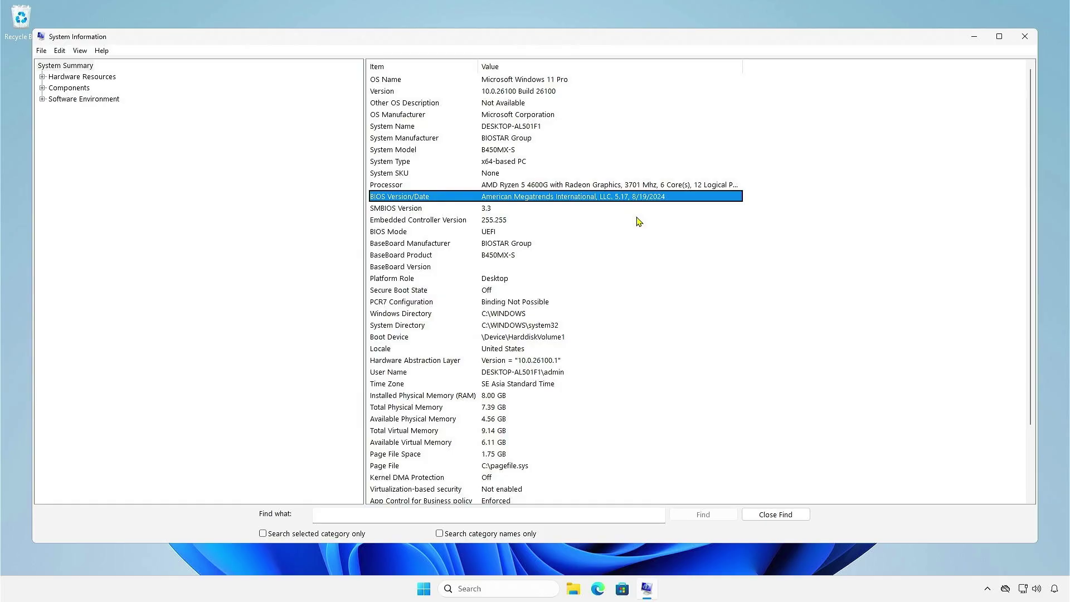
pyautogui.click(1026, 36)
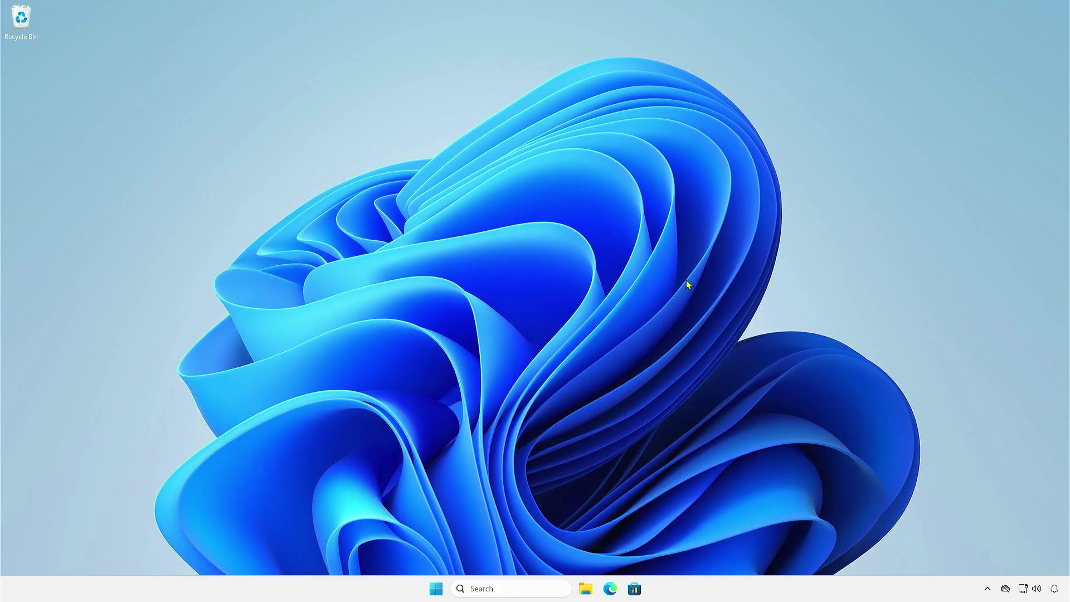
# - Delete the 99 MB FAT32 NEW VOLUME in Disk Management, freeing 100 MB unallocated
pyautogui.rightClick(440, 590)
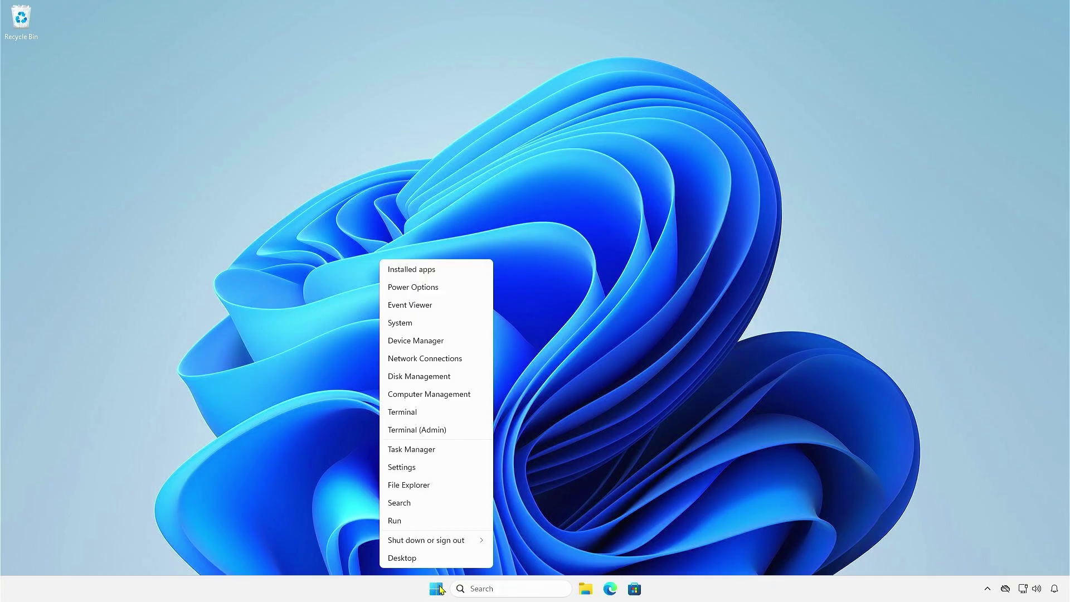
pyautogui.click(448, 382)
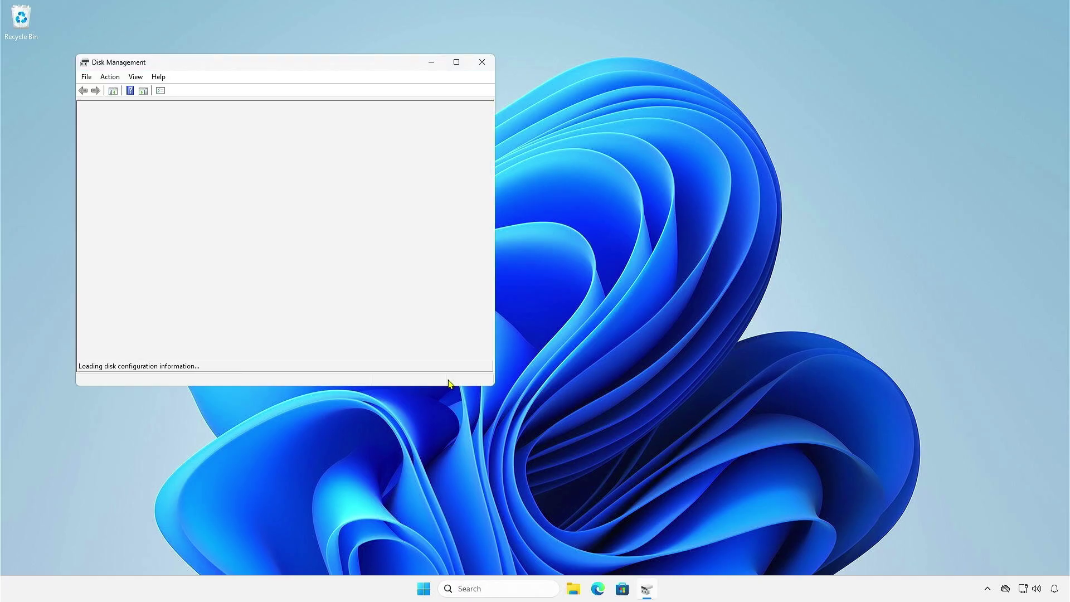
pyautogui.click(305, 280)
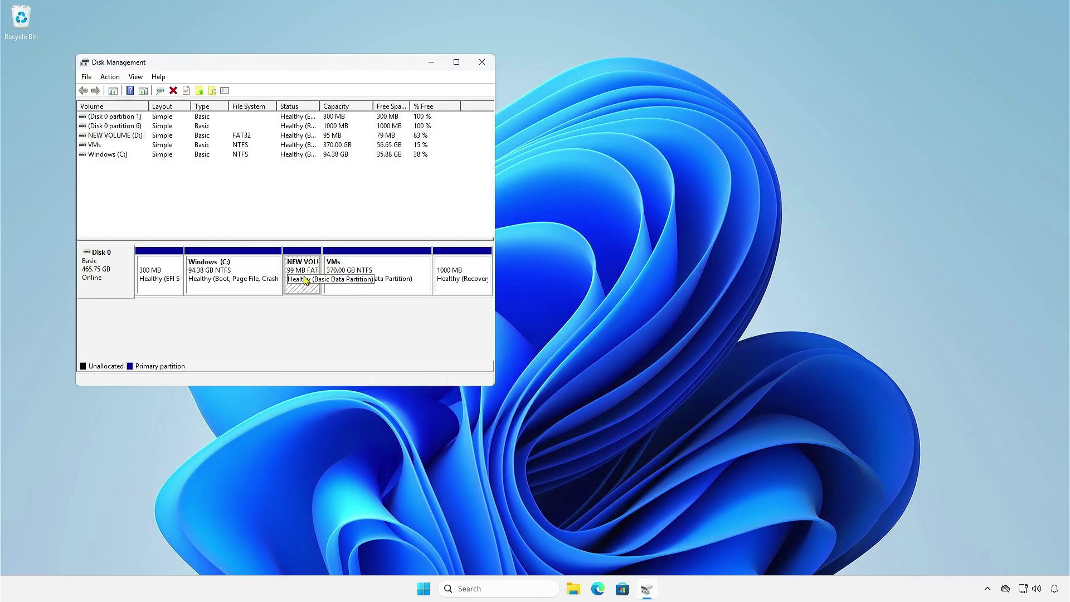
pyautogui.rightClick(304, 270)
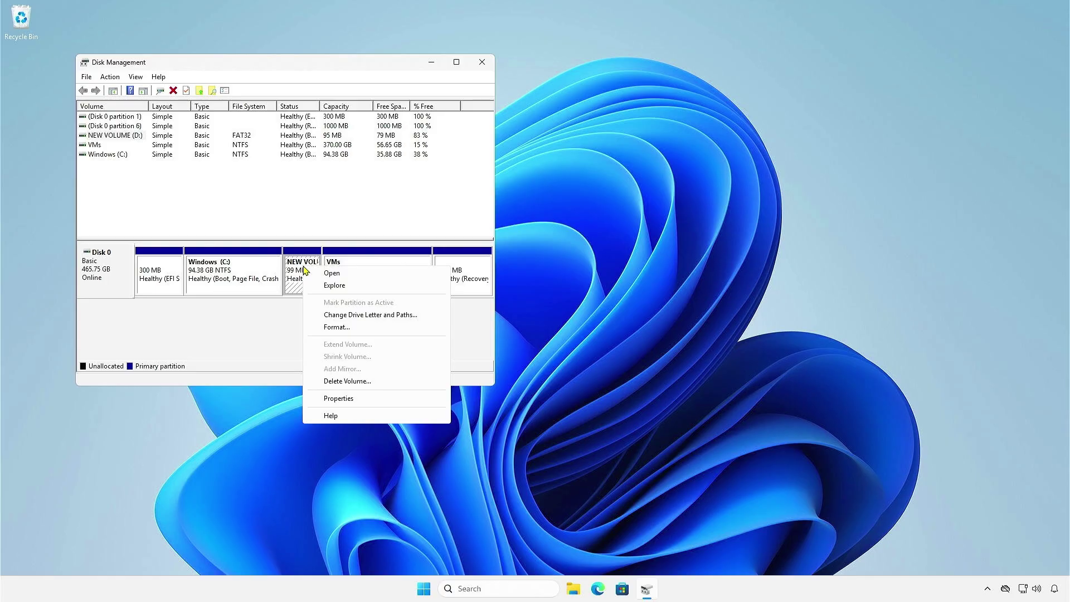
pyautogui.click(359, 382)
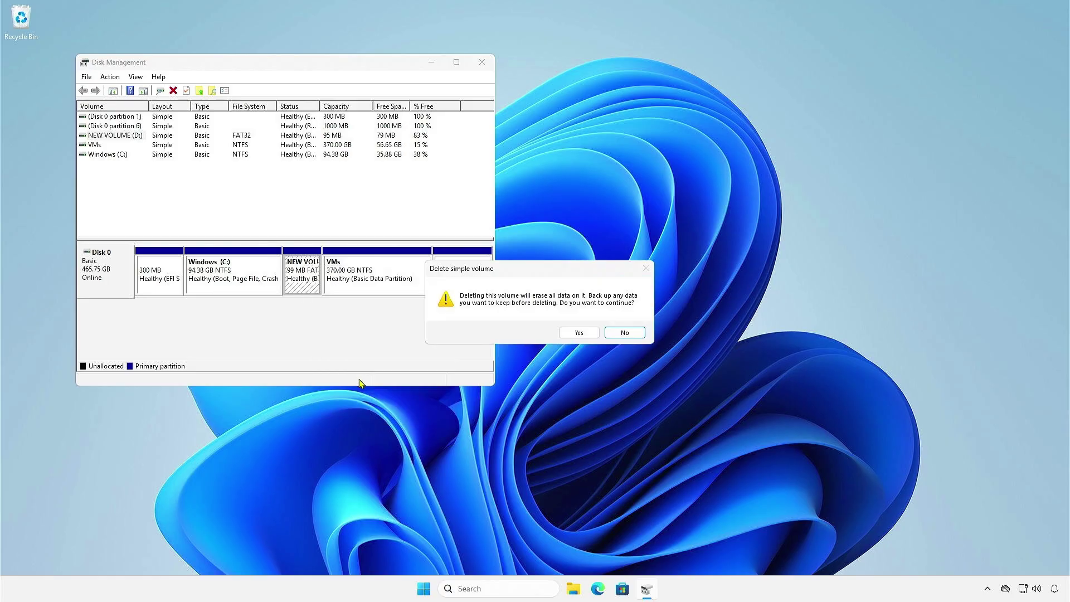
pyautogui.click(581, 333)
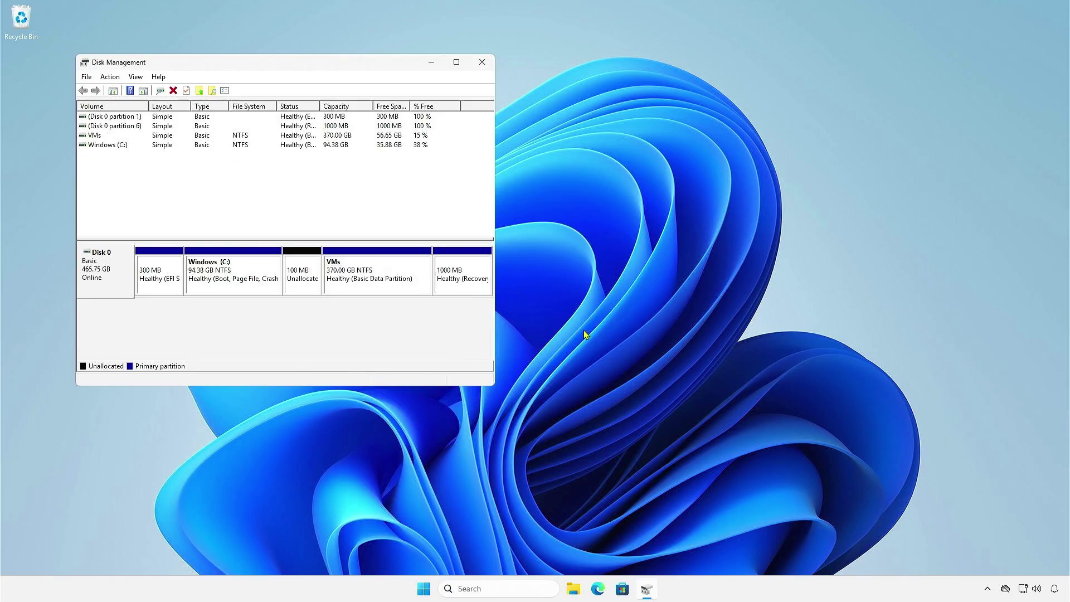
pyautogui.rightClick(243, 285)
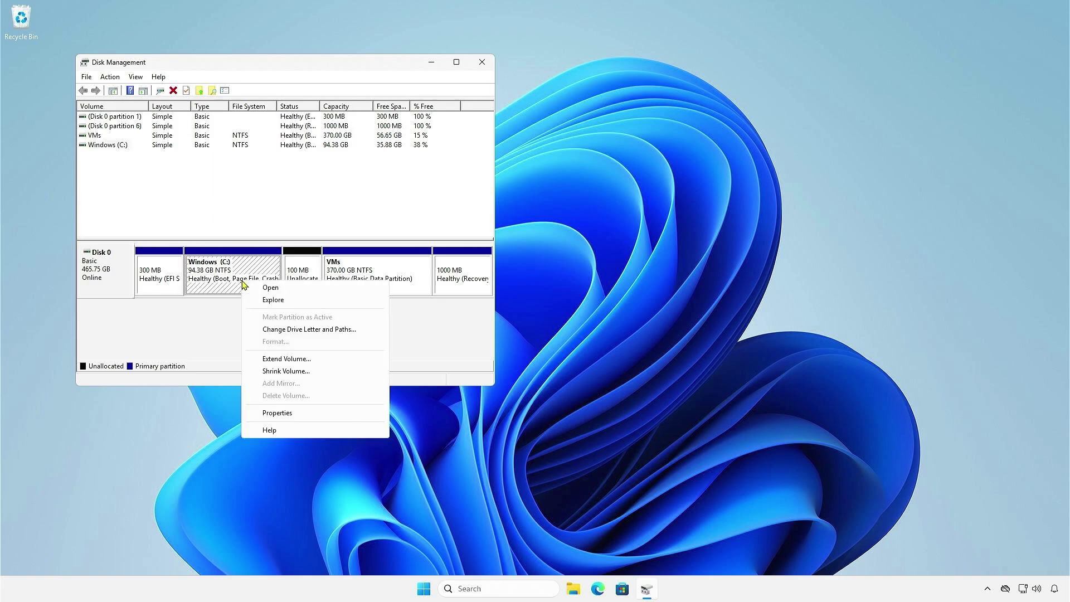